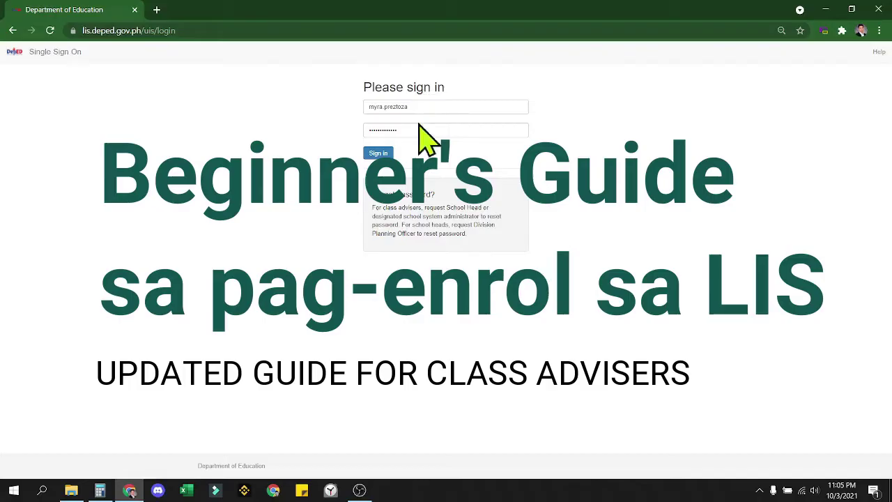
Try to sign in with the prefilled account credentials and reload the login page
click(389, 156)
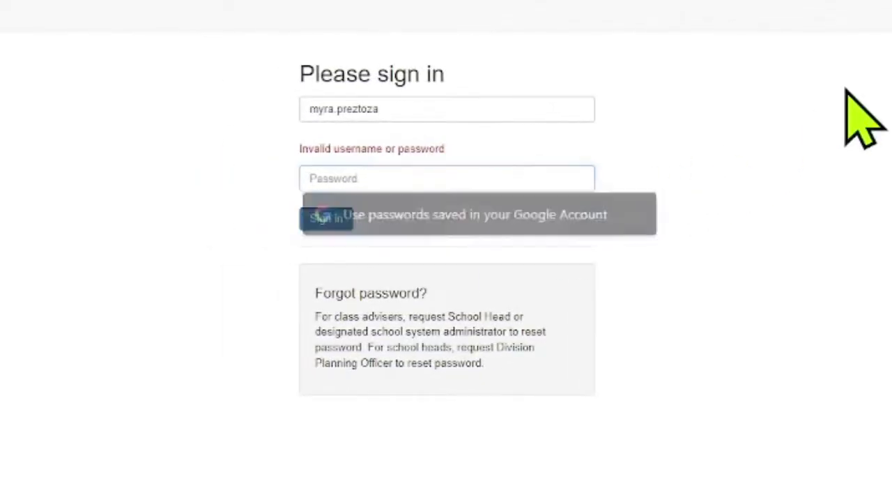
right_click(846, 89)
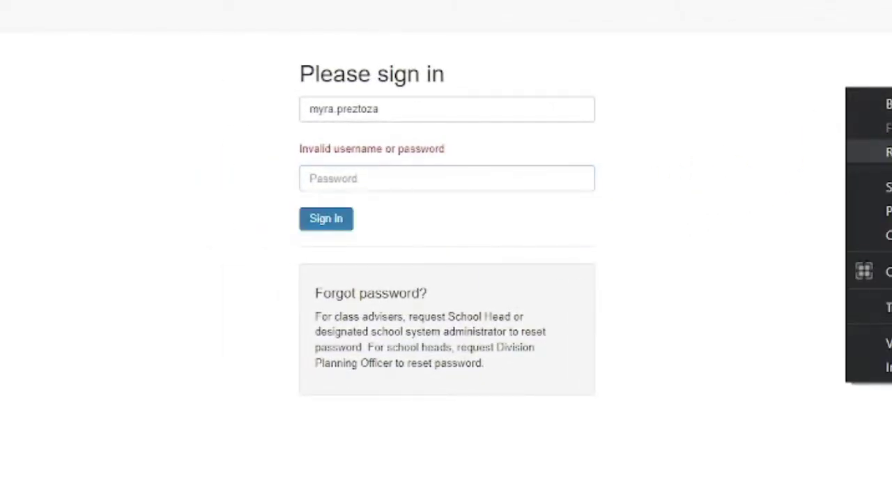
click(871, 152)
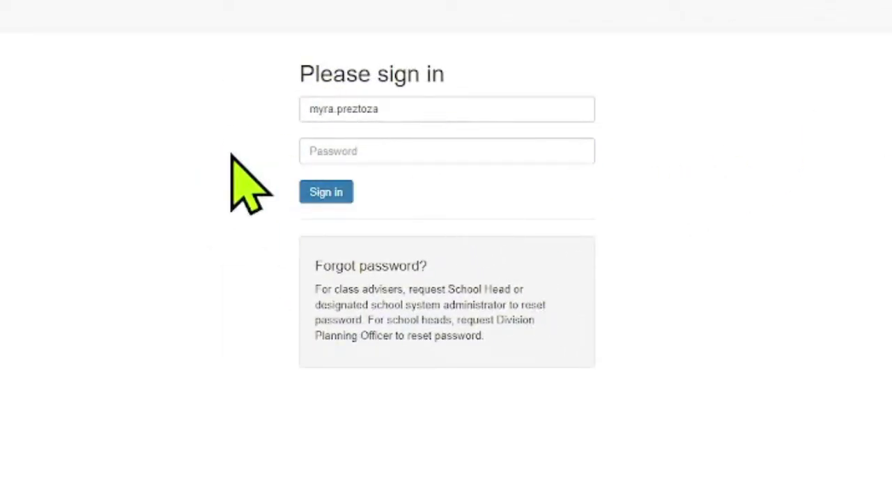
Sign in with the adviser's account password and dismiss the browser's offer to save it
click(390, 151)
text(••)
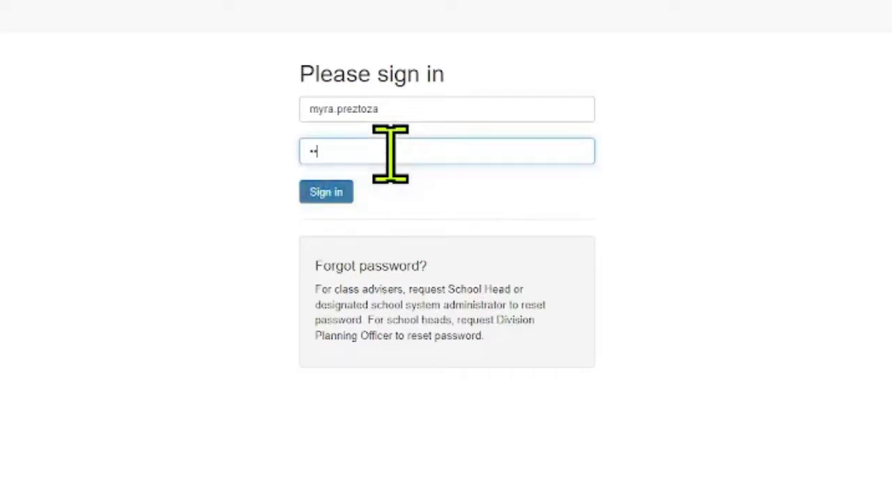
text(•••••••••••)
key(Return)
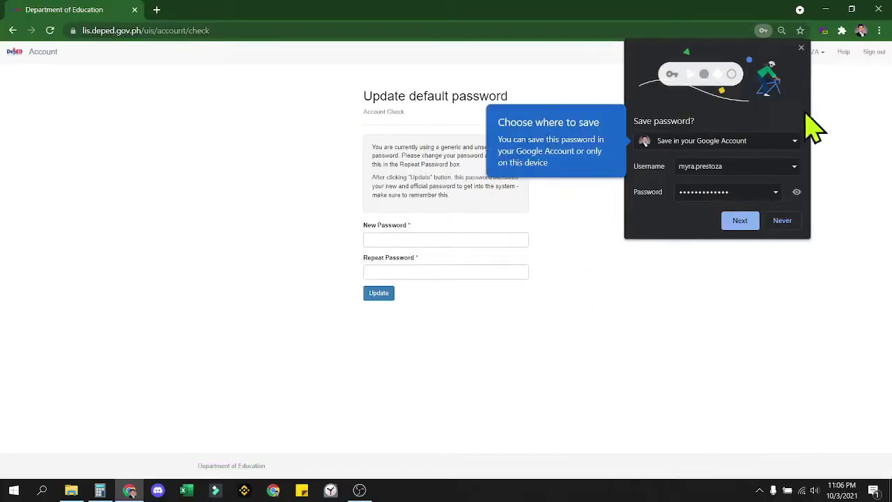
click(801, 48)
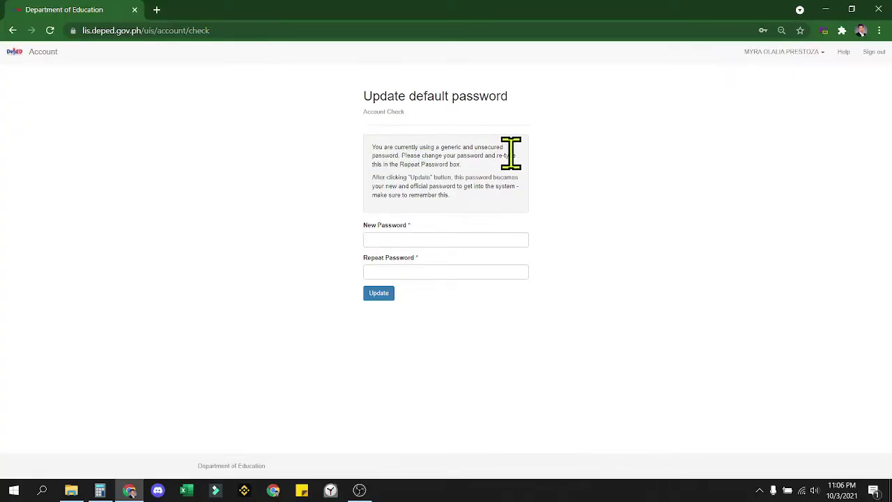
Replace the default password by entering and repeating a new account password, submit the update, and dismiss the browser's offer to save it
click(457, 241)
click(648, 243)
click(486, 239)
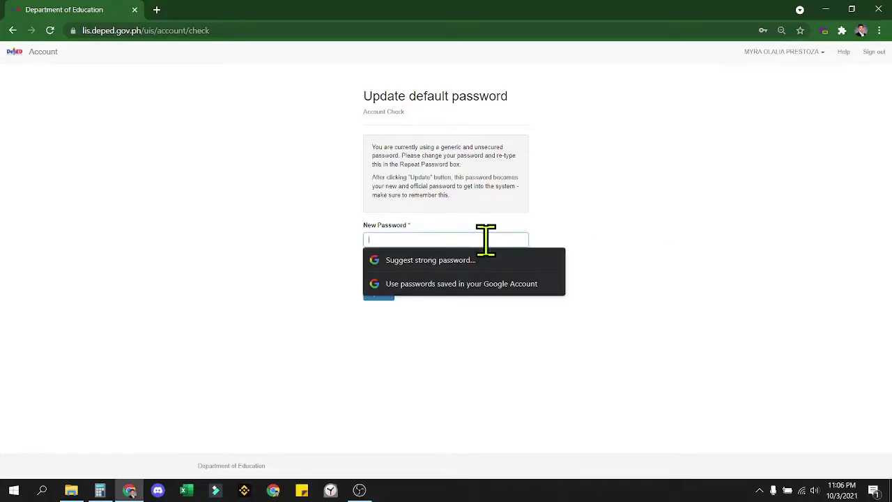
text(******)
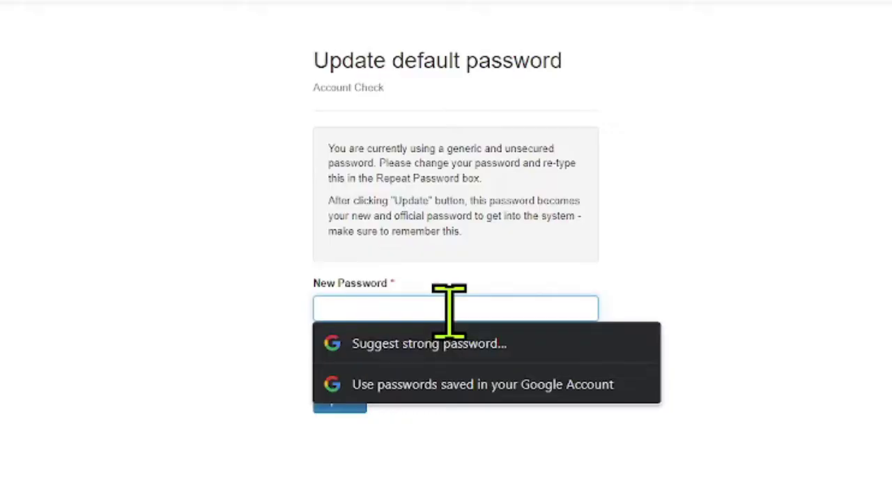
click(827, 194)
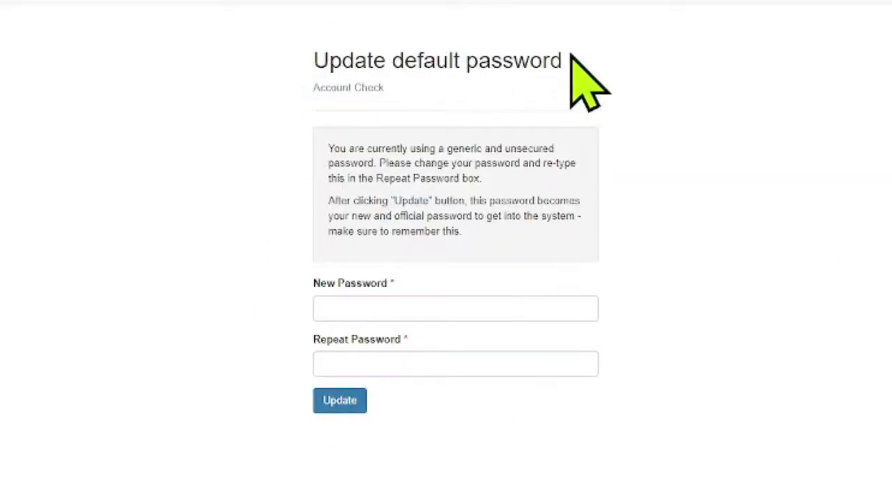
click(480, 310)
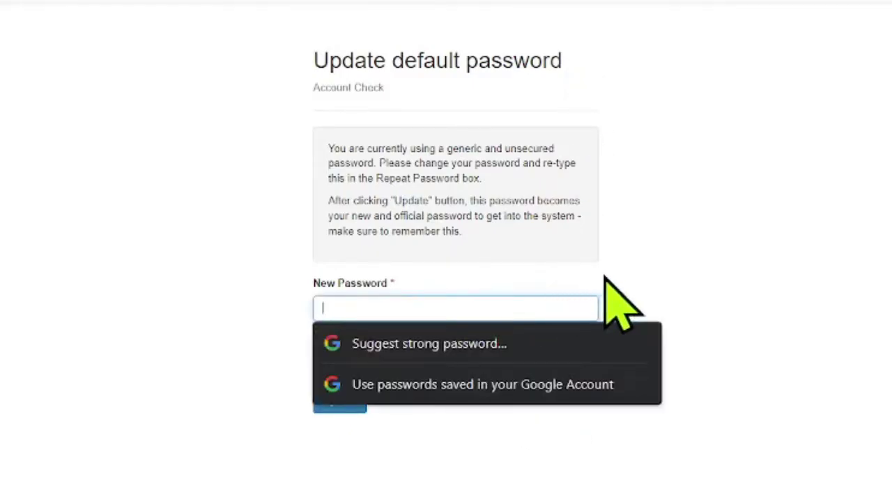
text(****)
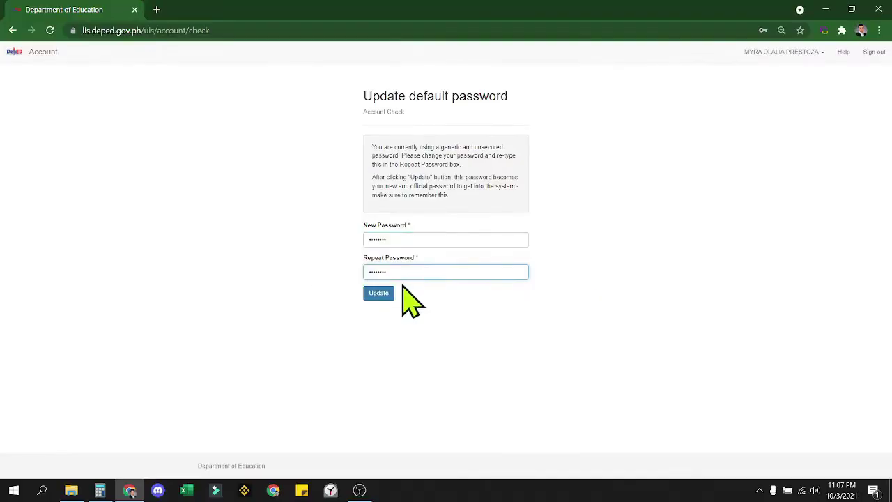
click(341, 403)
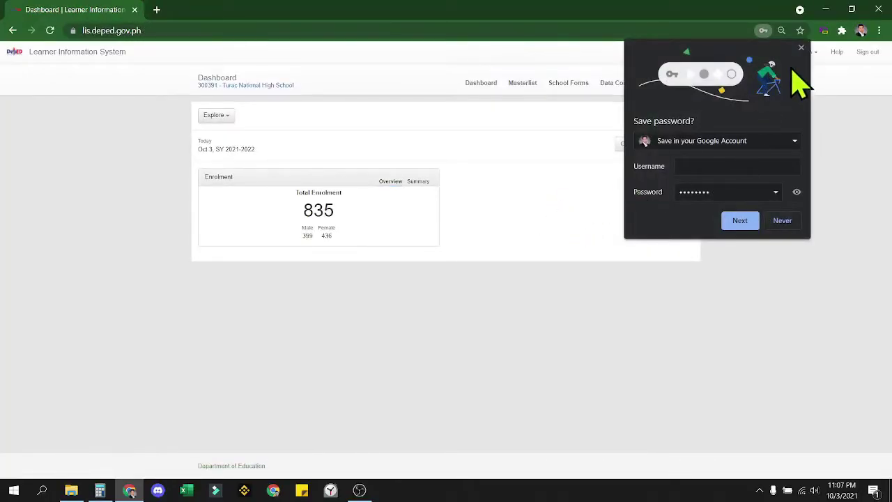
click(802, 48)
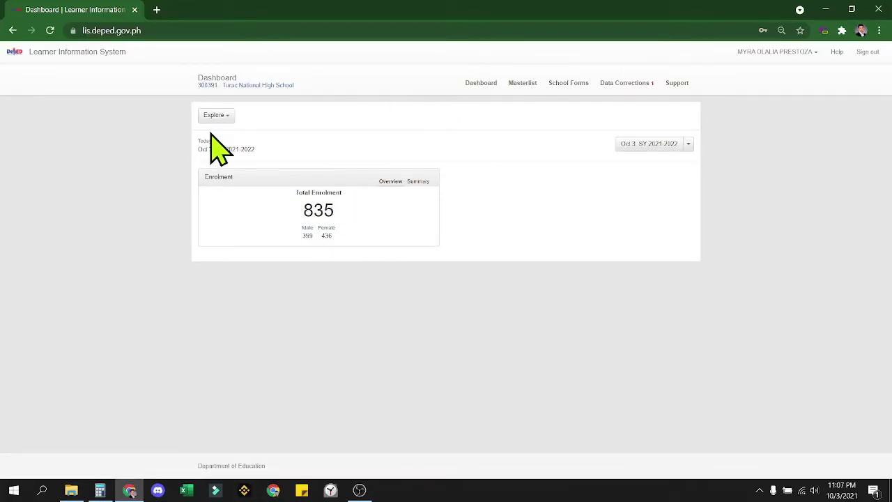
Open the class masterlist for Grade 10 (Year IV) - Viggle and proceed with enrolling a learner
click(689, 146)
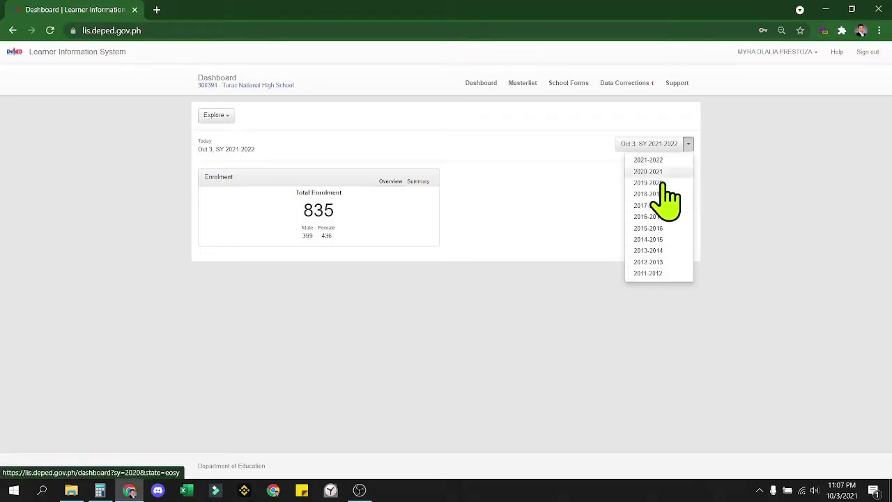
click(361, 139)
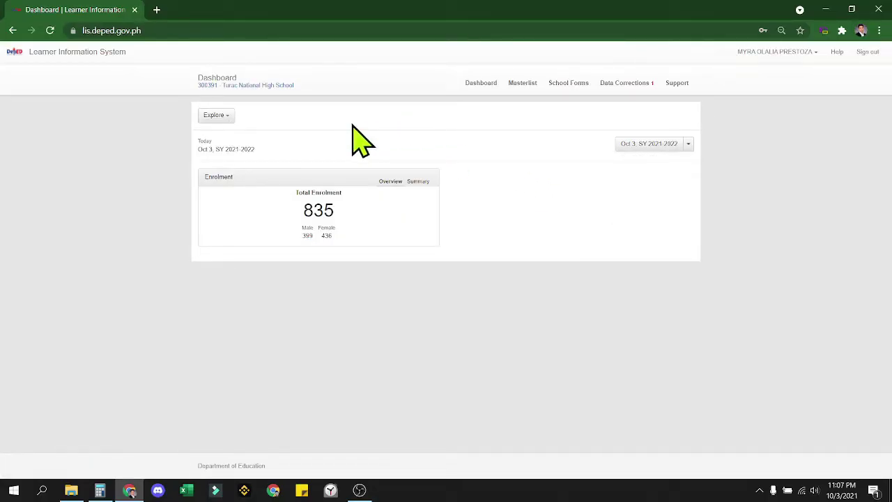
click(485, 86)
click(524, 83)
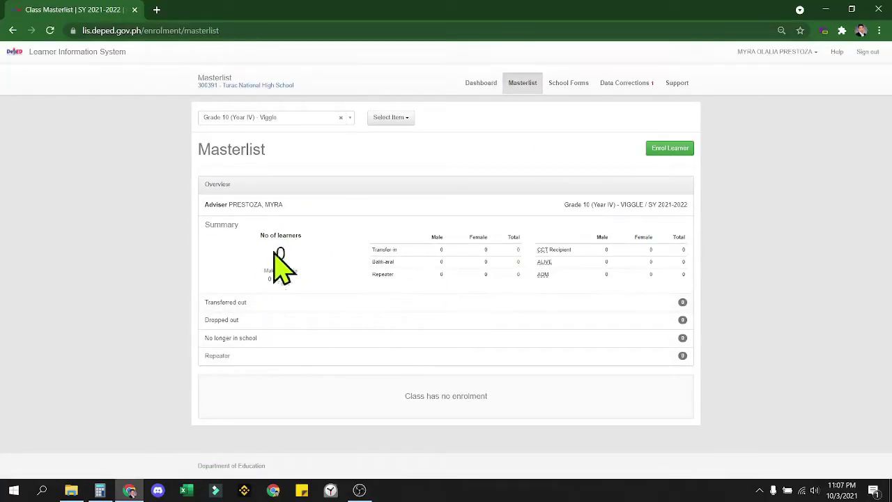
click(673, 154)
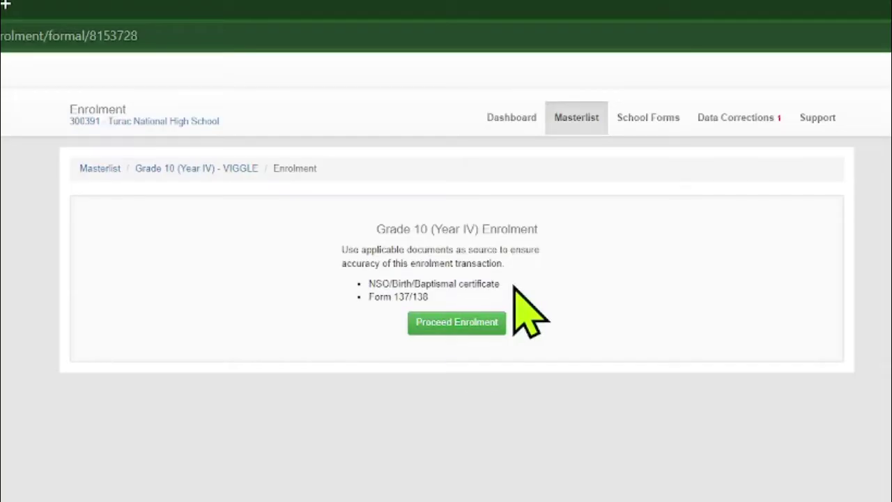
click(474, 332)
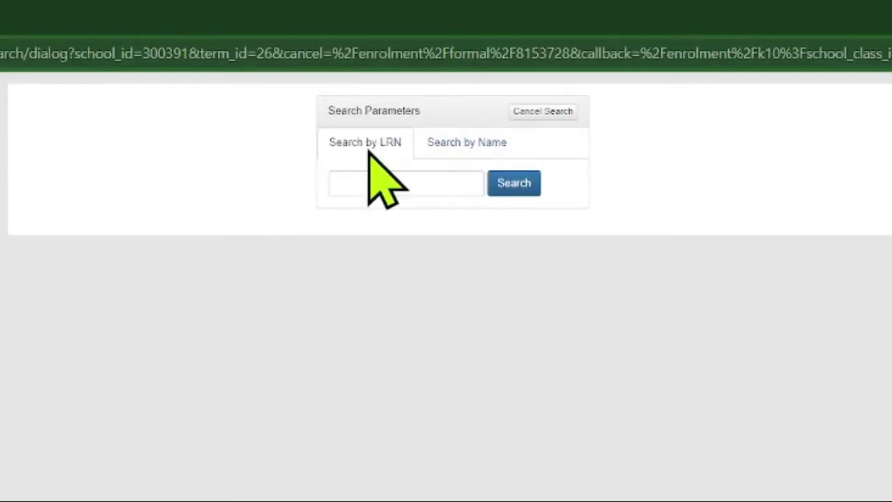
Compare the two learner search forms, by name and by LRN, and return to the LRN search
click(497, 143)
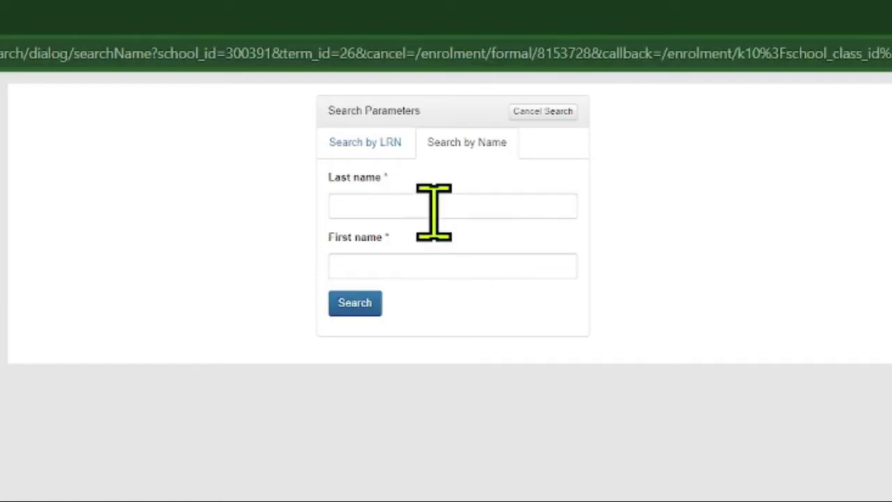
click(395, 150)
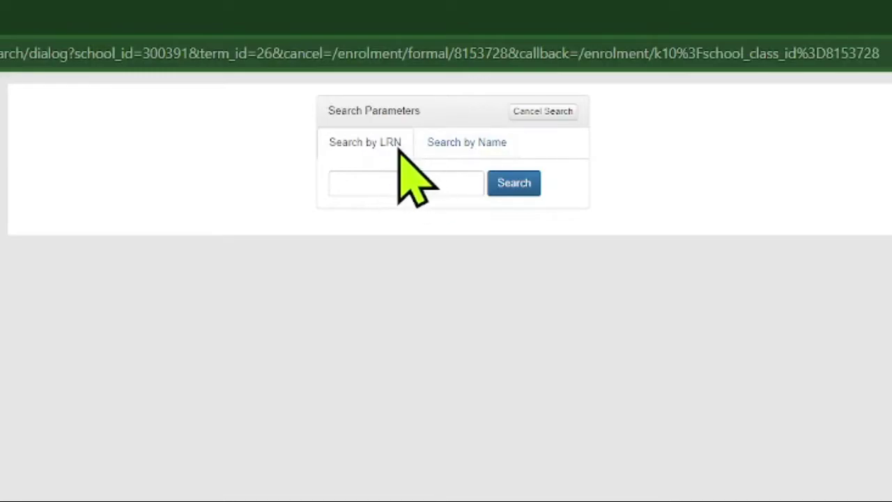
click(466, 142)
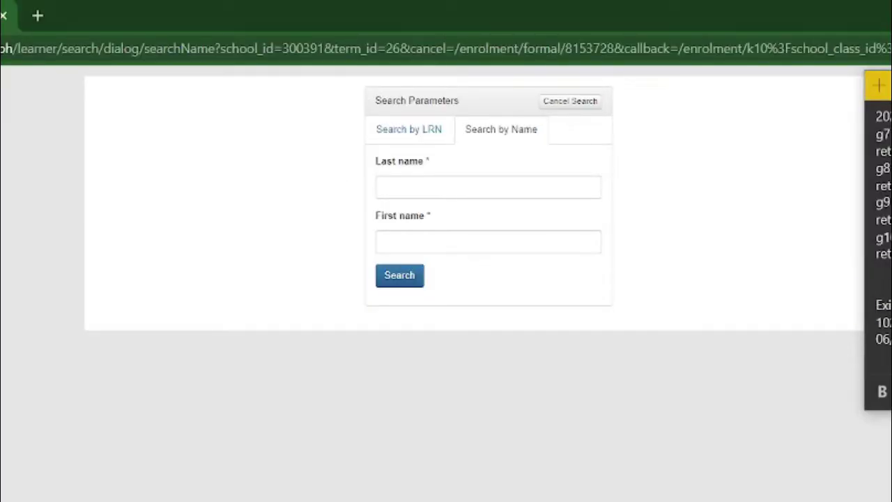
click(437, 135)
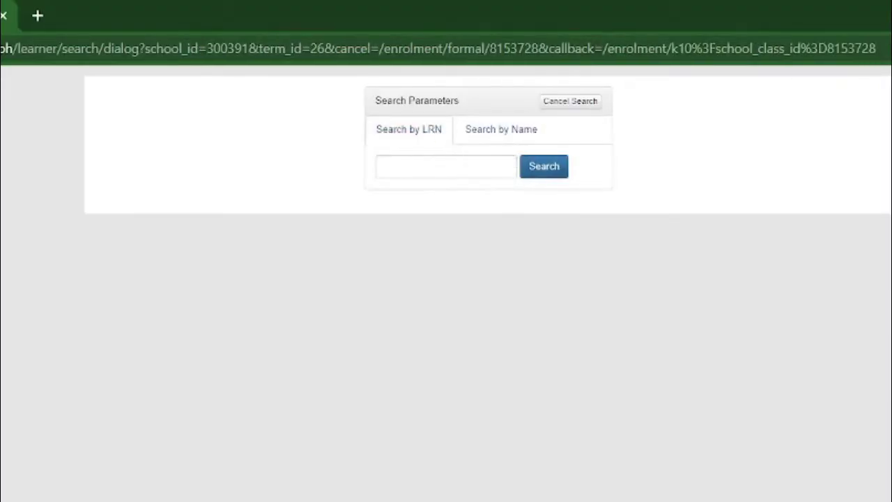
click(490, 136)
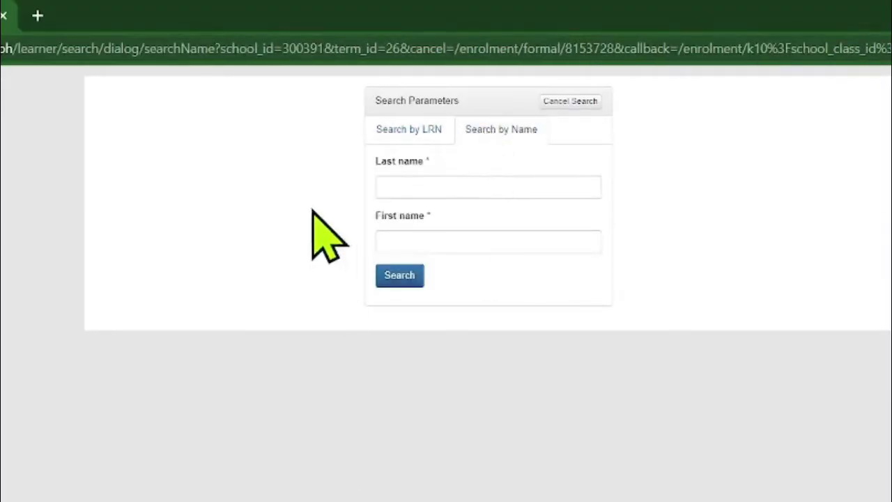
click(401, 129)
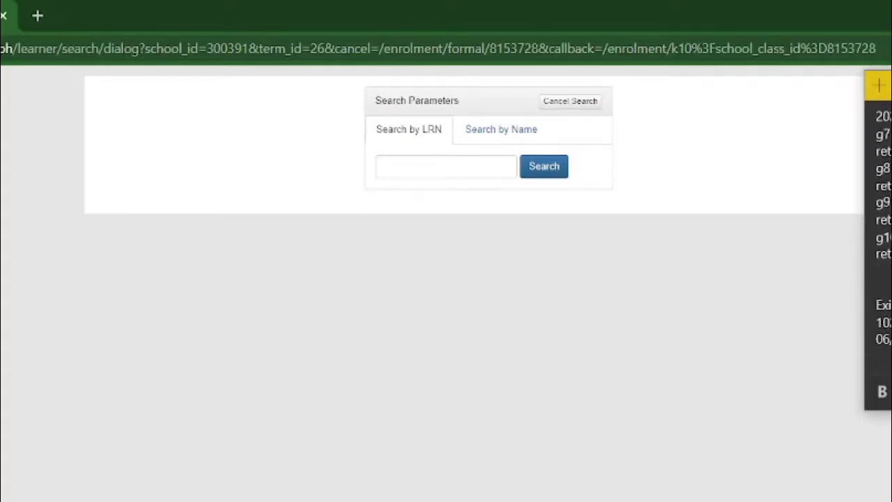
Search with the learner's LRN copied from the sticky note, preview the matching learner, and examine the most recent enrolment record
double_click(872, 322)
click(457, 165)
key(ctrl+v)
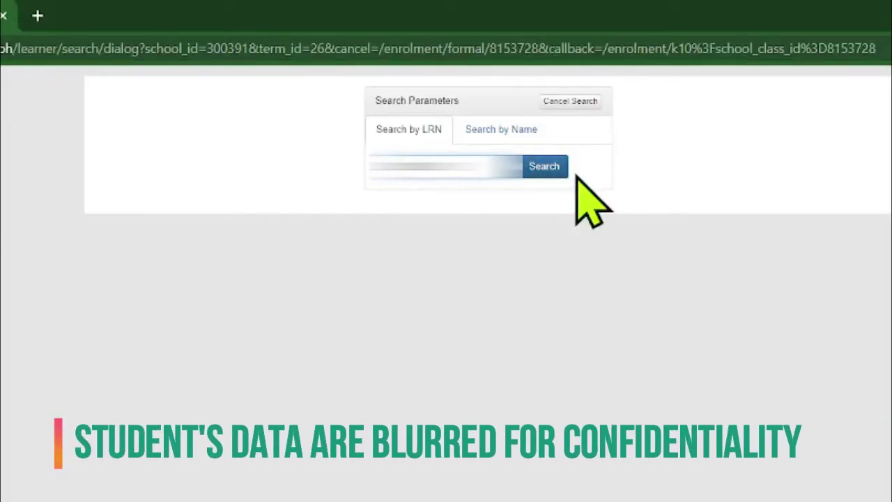
click(554, 167)
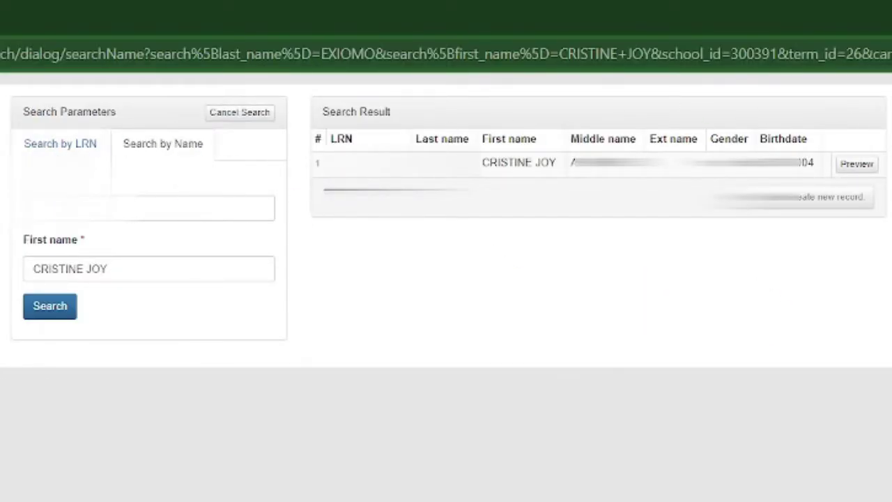
click(856, 165)
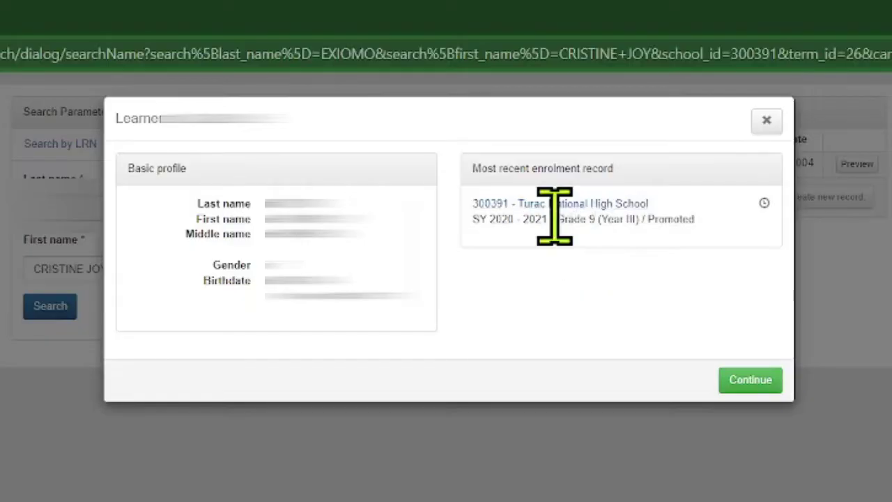
drag(475, 220, 548, 222)
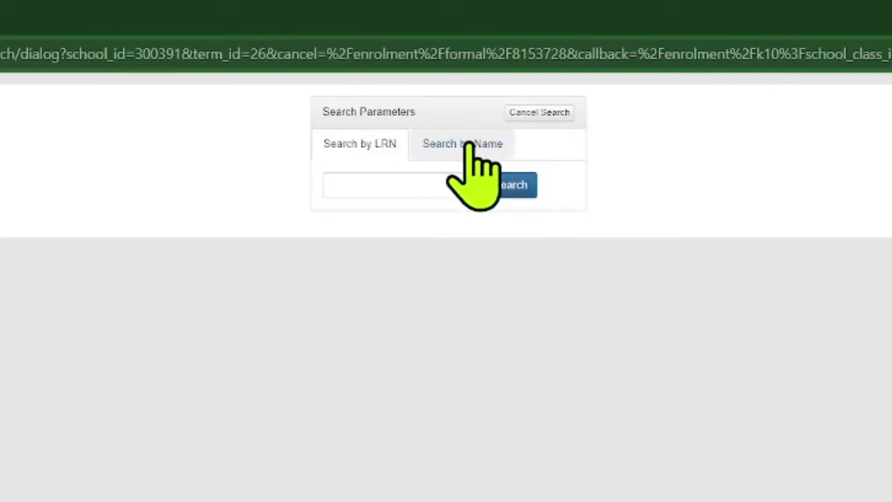
Search for another learner by name, entering the learner's last name and first name
click(468, 145)
click(418, 207)
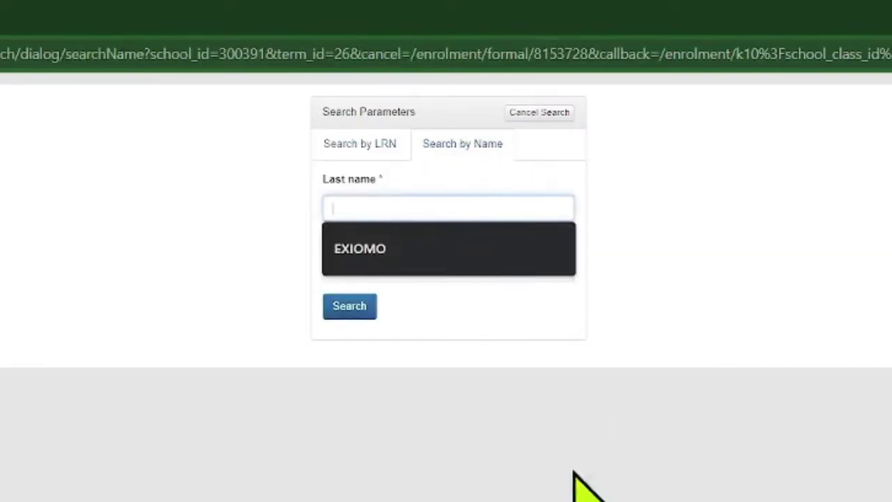
click(627, 478)
click(460, 209)
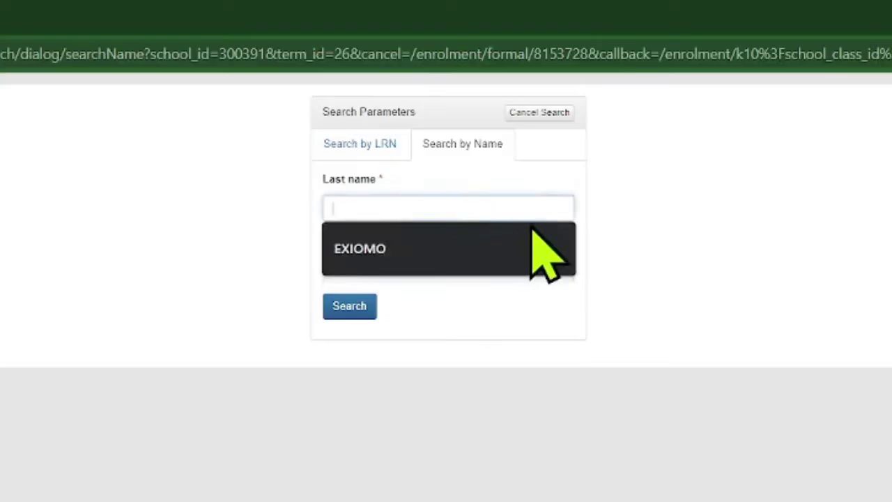
text(C)
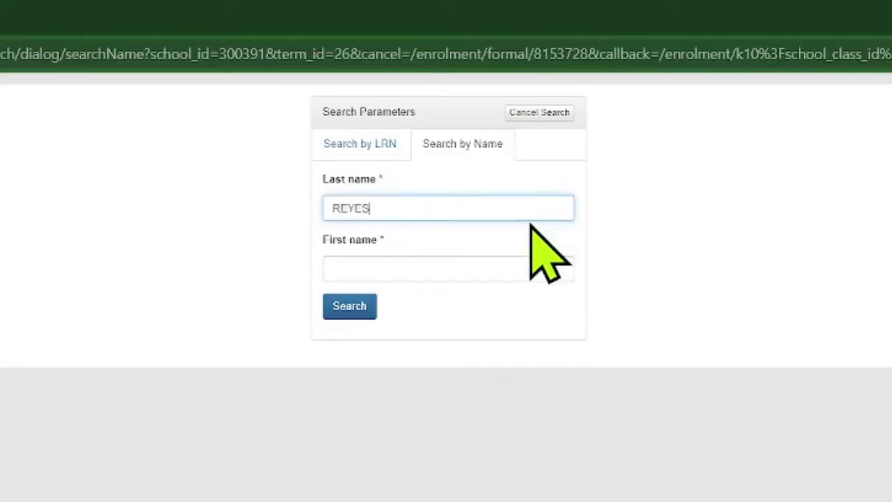
click(425, 269)
text(CHRISTOPHER)
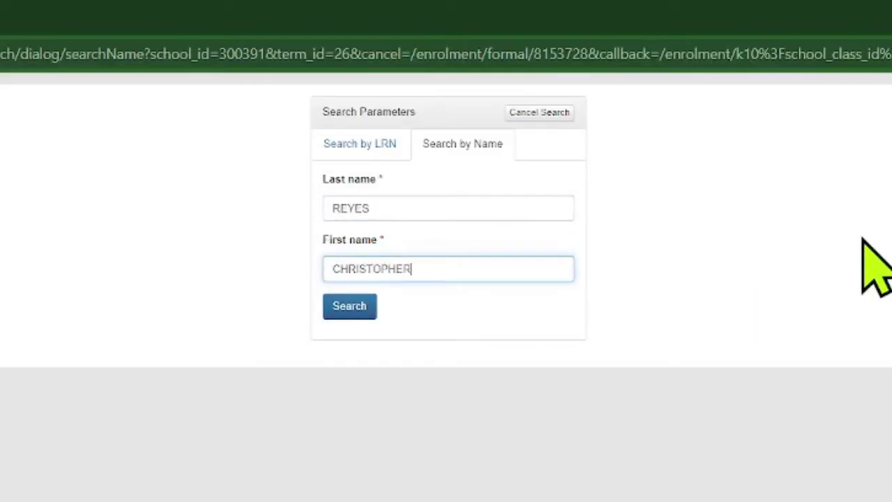
click(350, 307)
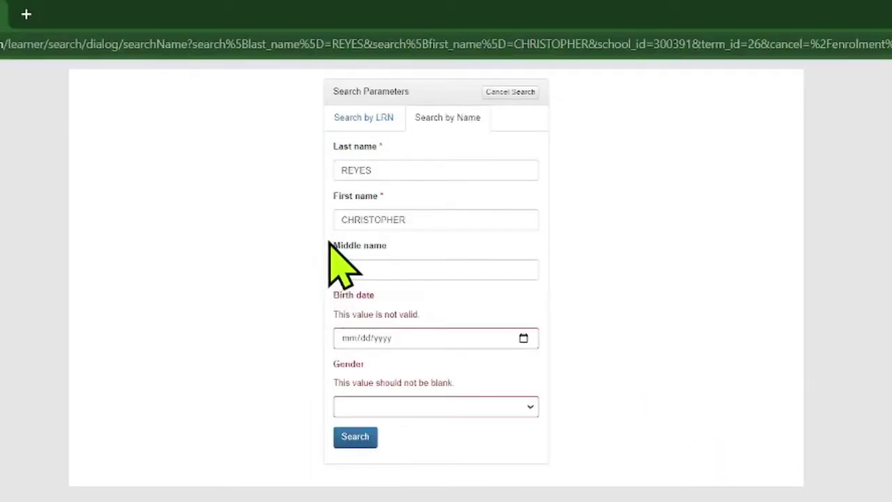
Examine the middle name, birth date and gender fields of the name search form, and return to the LRN search
click(360, 272)
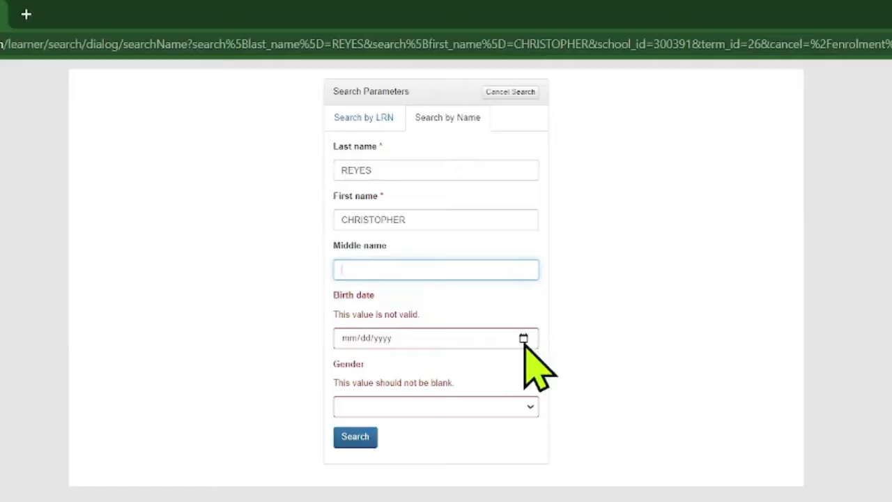
click(527, 407)
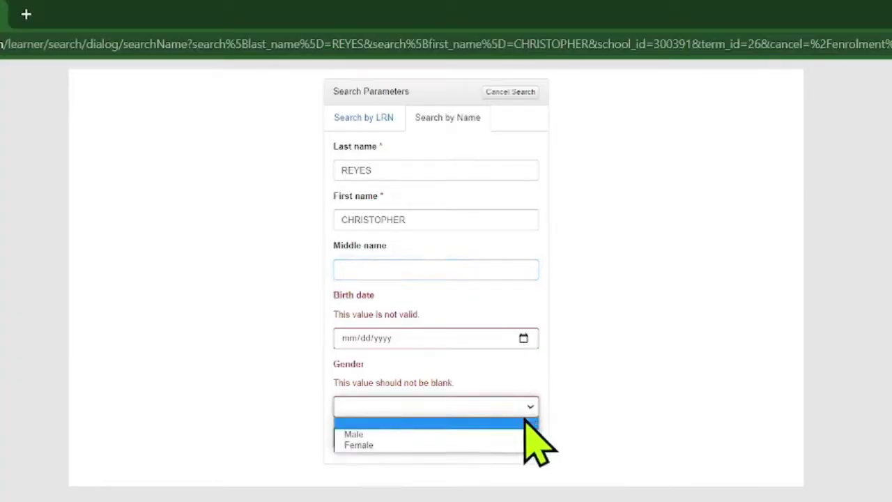
click(555, 461)
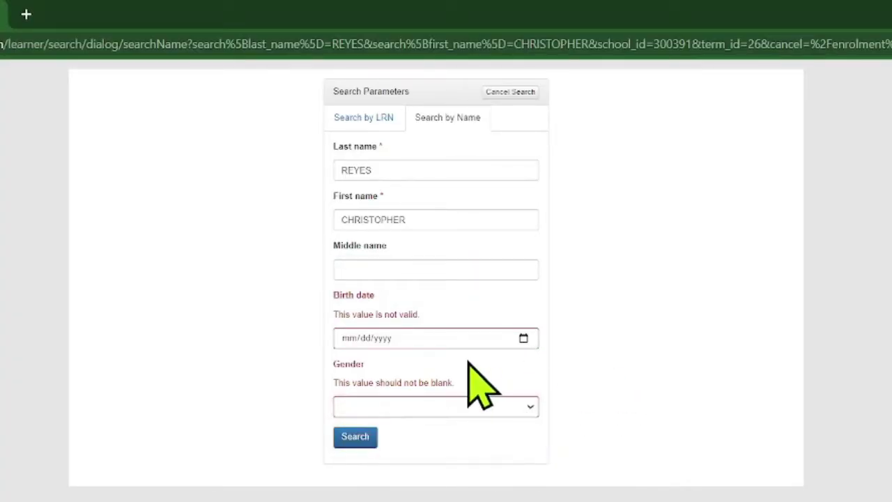
click(524, 338)
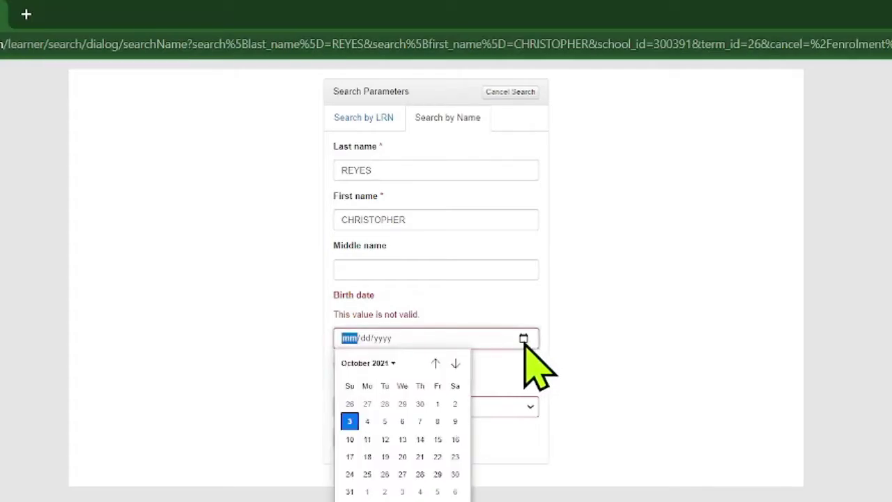
click(637, 309)
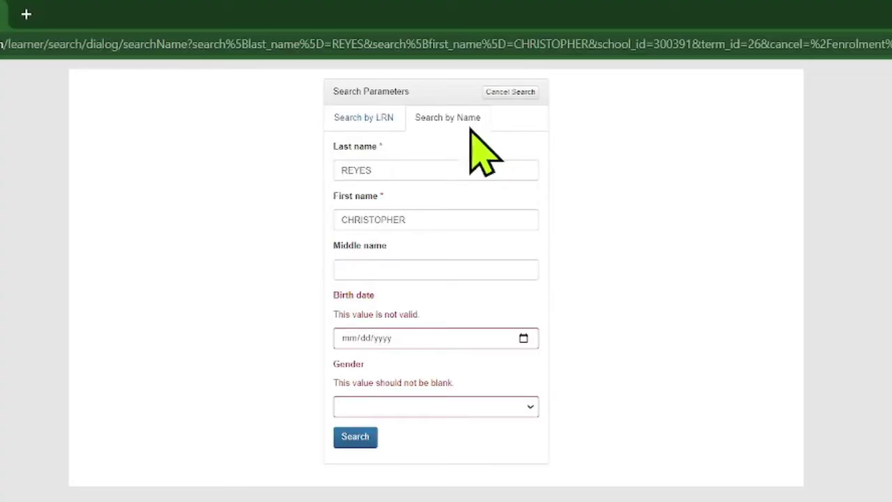
click(383, 127)
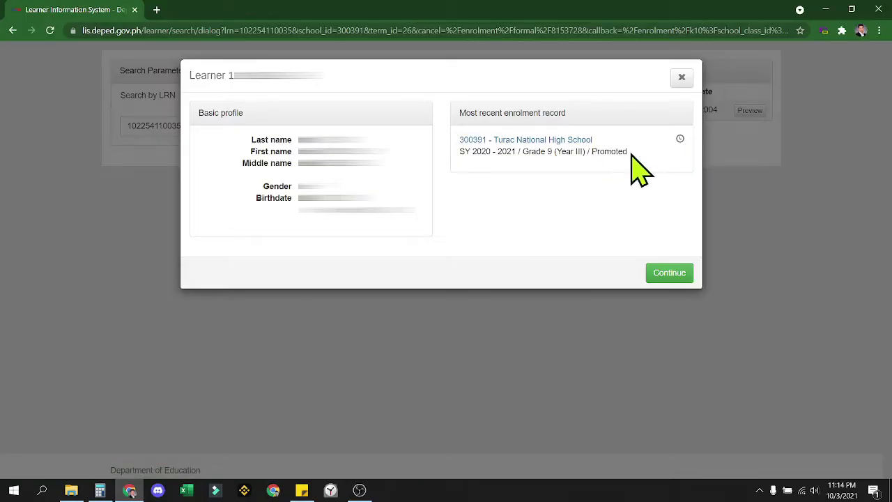
Continue with the previewed learner and set the date of official enrolment to Sep 13, 2021, reading the note on that date
click(667, 274)
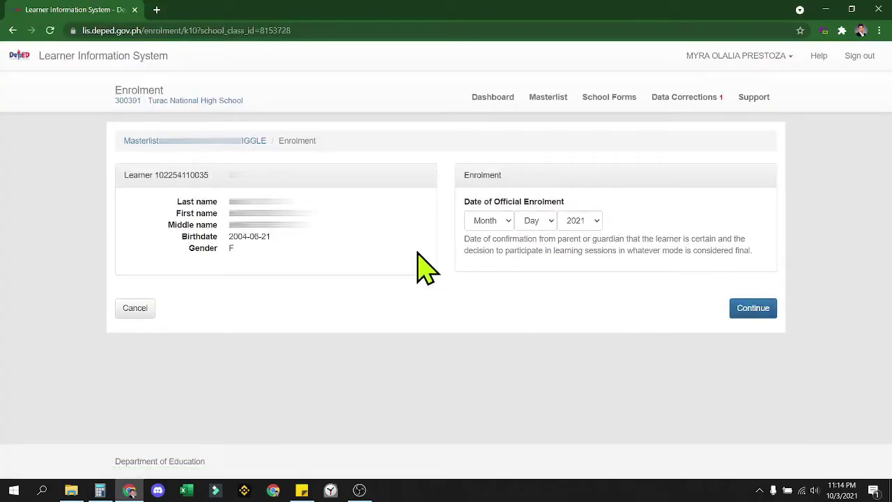
click(507, 219)
click(622, 197)
click(507, 223)
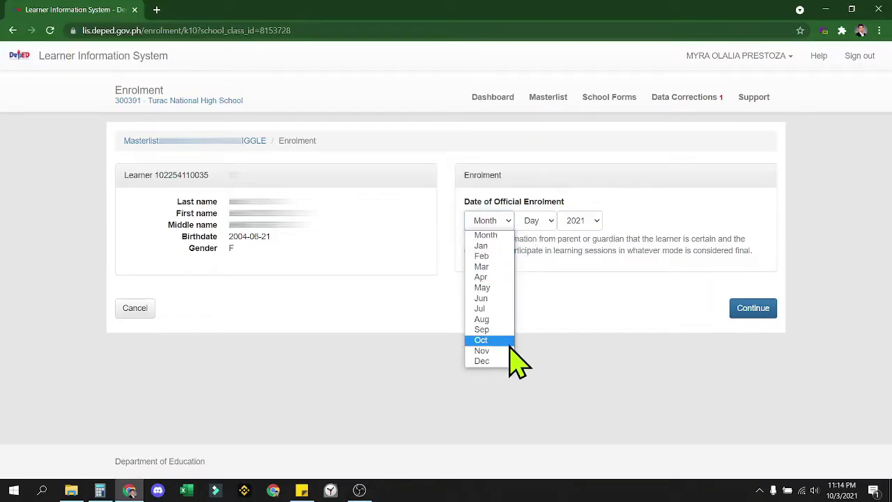
click(506, 330)
click(535, 221)
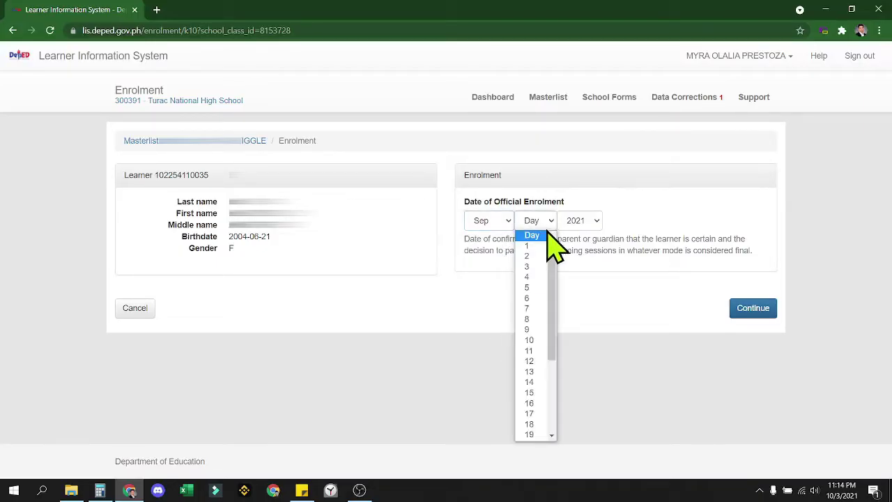
click(544, 373)
click(595, 223)
click(596, 237)
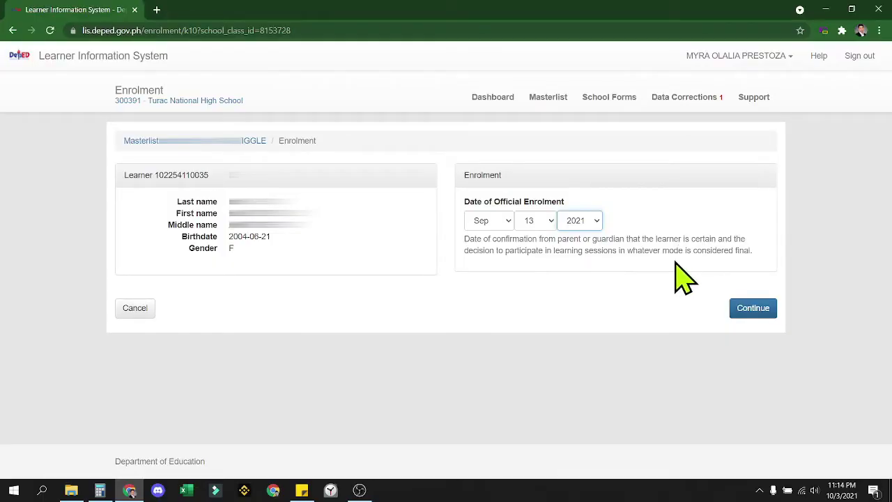
drag(753, 251, 461, 244)
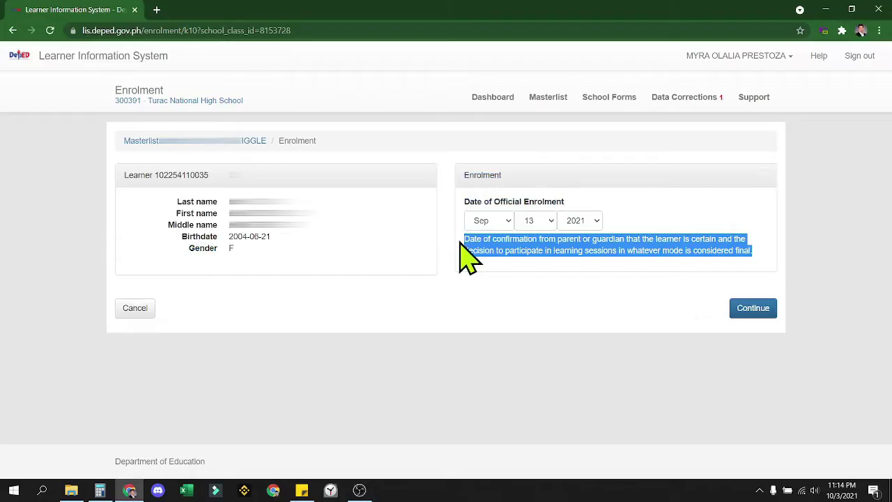
click(547, 275)
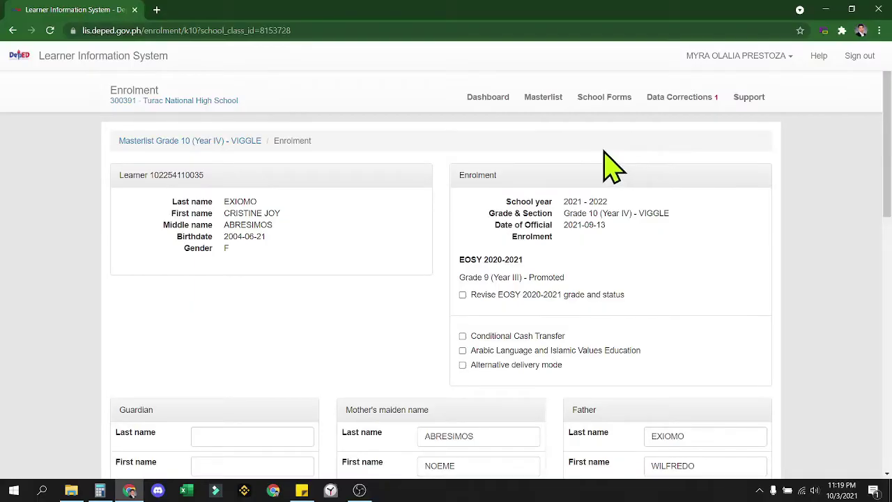
Examine the Last Grade Level options for revising the EOSY 2020-2021 grade and status, and turn the revision back off
scroll(252, 202, down, 2)
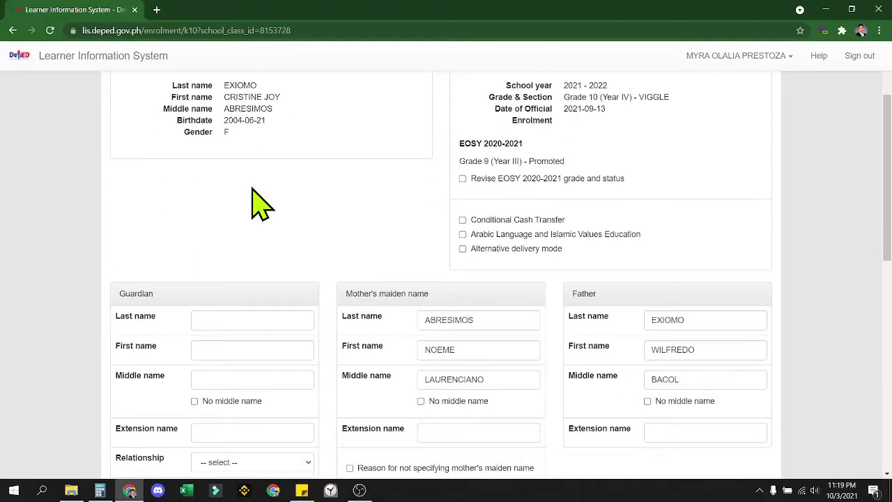
scroll(346, 193, up, 1)
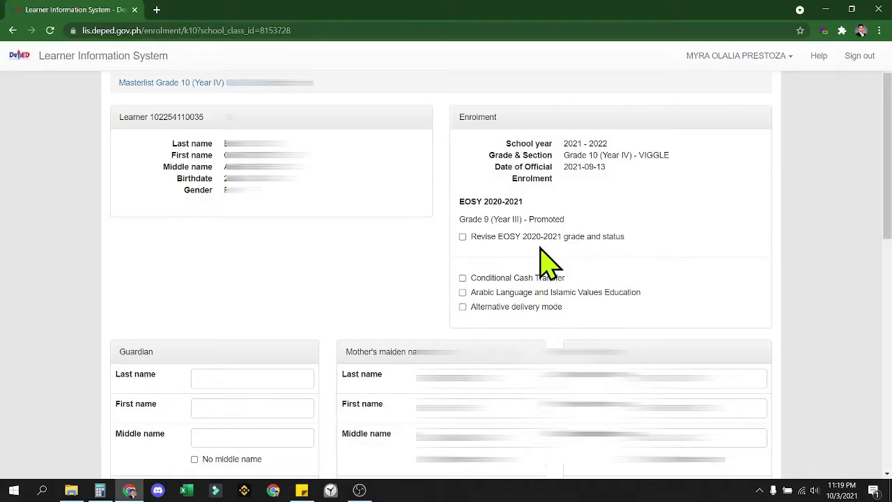
click(463, 237)
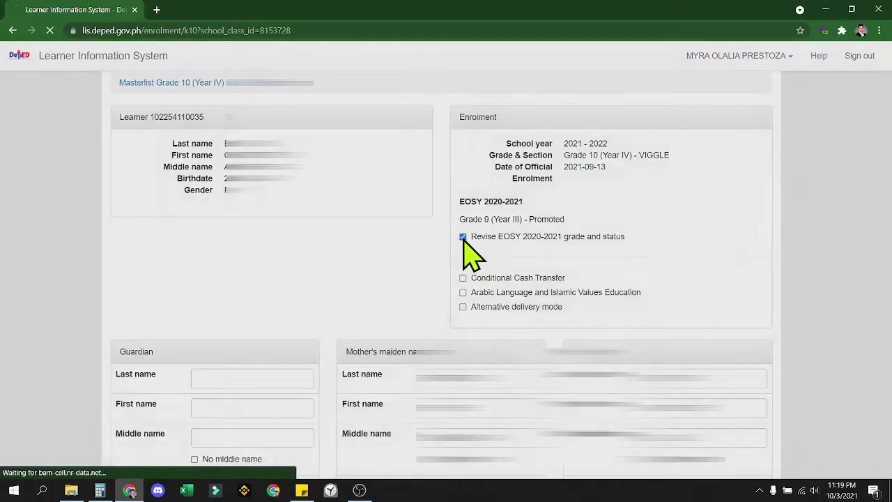
scroll(651, 262, down, 2)
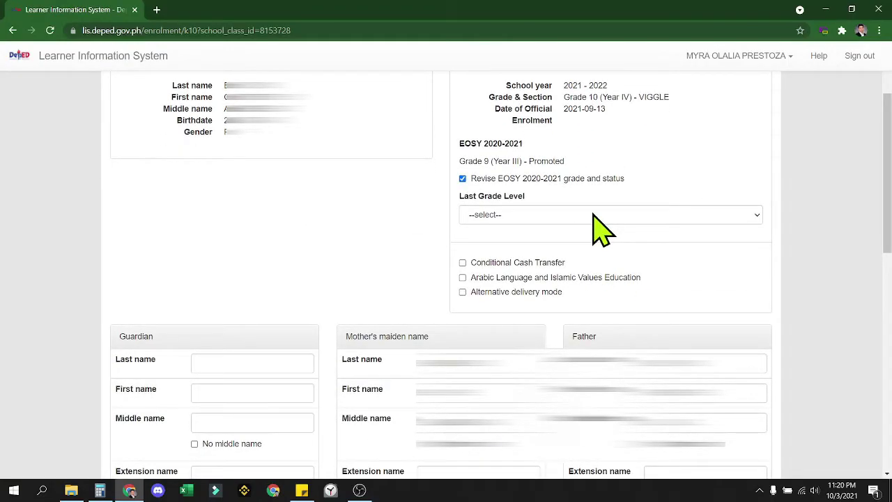
click(594, 216)
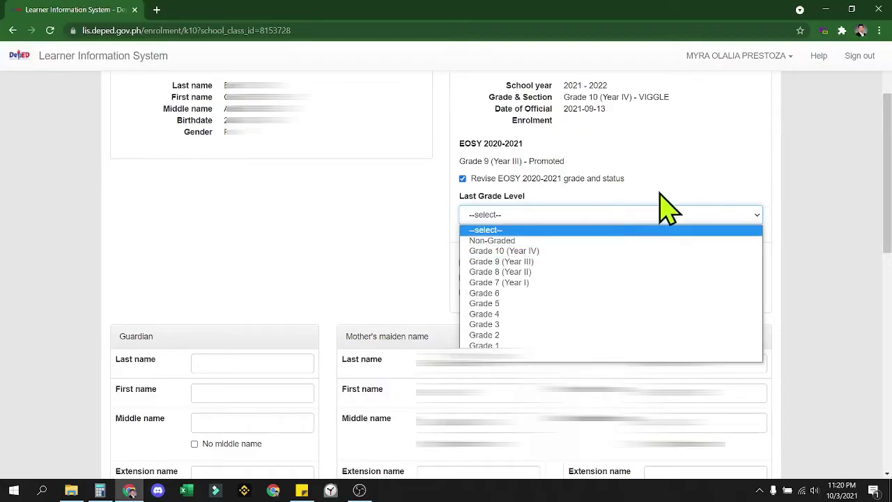
click(704, 174)
click(593, 222)
click(683, 147)
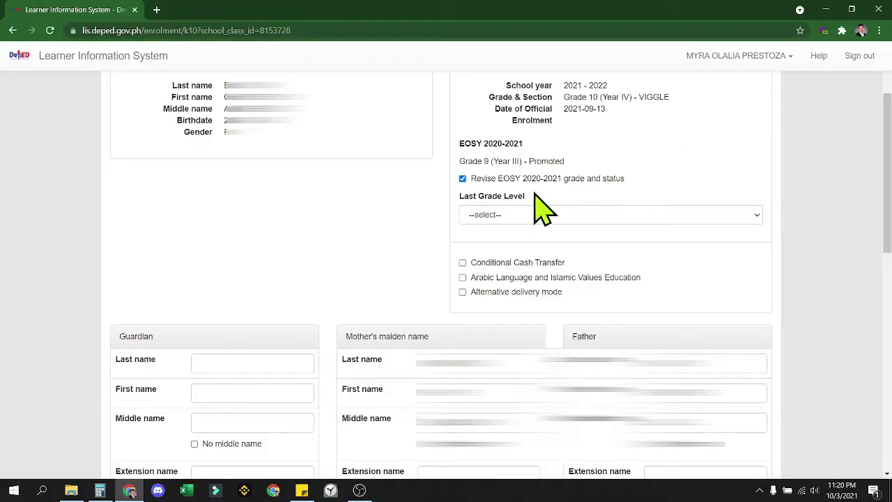
click(463, 180)
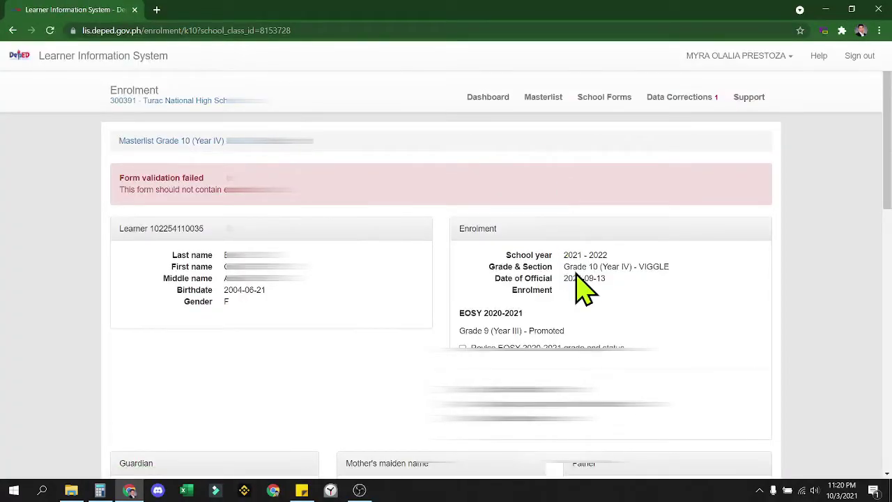
Try revising EOSY 2020-2021 with last grade level Grade 9 (Year III), check the EOSY status options, and cancel the revision
scroll(575, 277, down, 2)
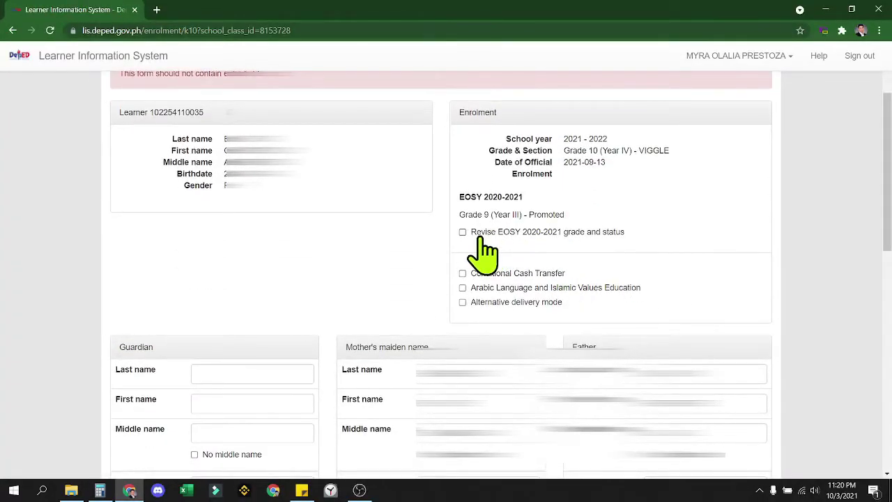
scroll(480, 238, up, 1)
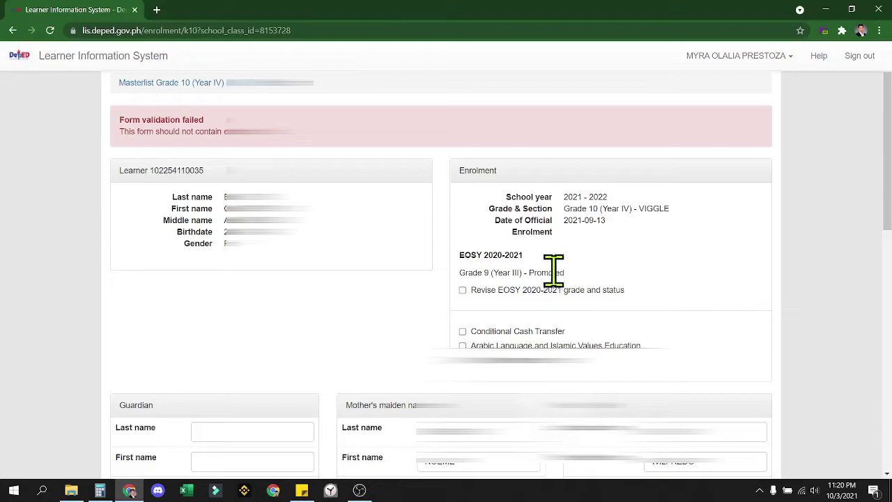
click(462, 291)
scroll(592, 251, down, 2)
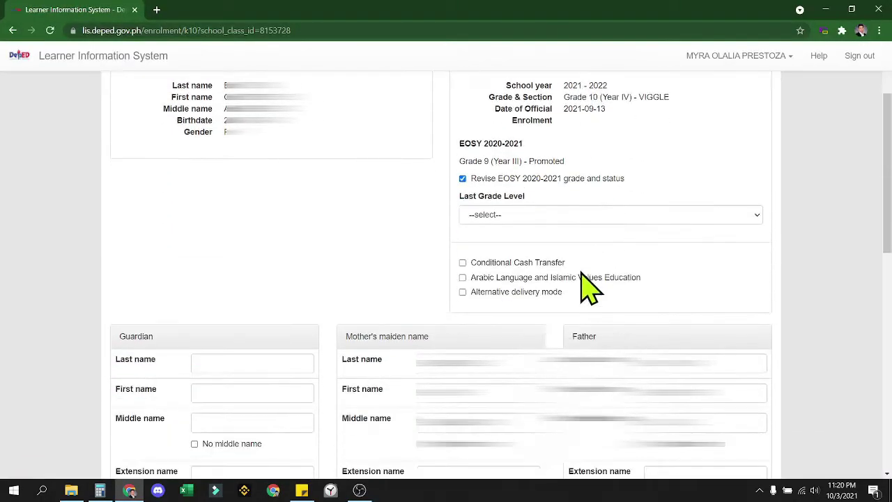
click(593, 215)
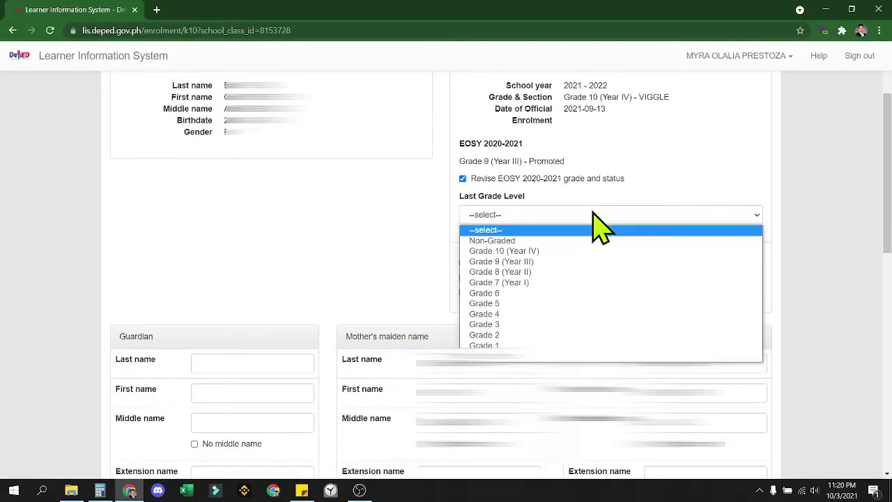
click(580, 262)
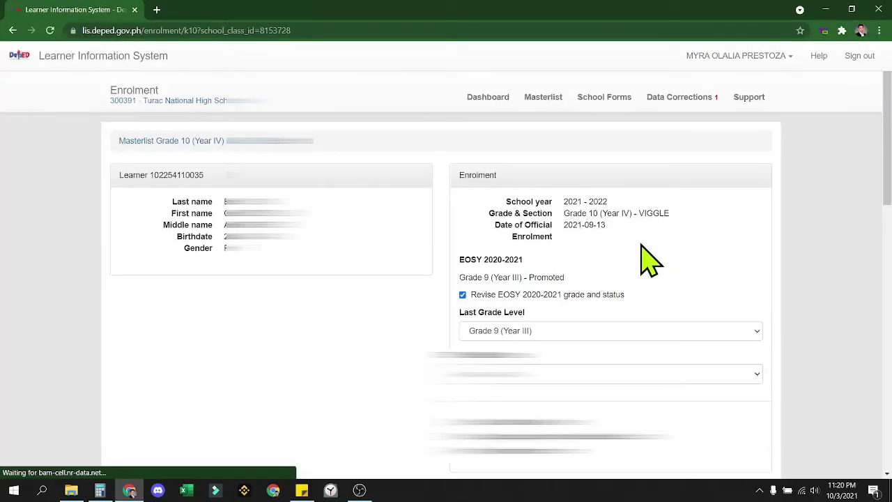
scroll(592, 272, down, 3)
click(571, 259)
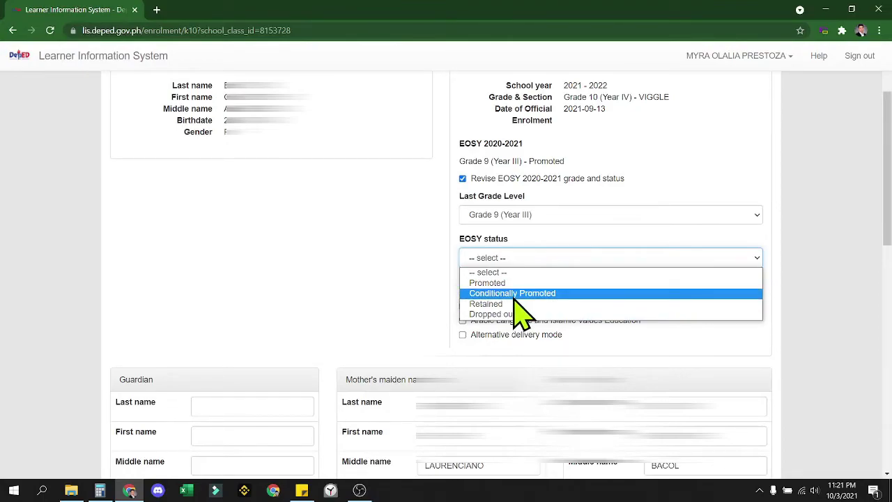
click(364, 248)
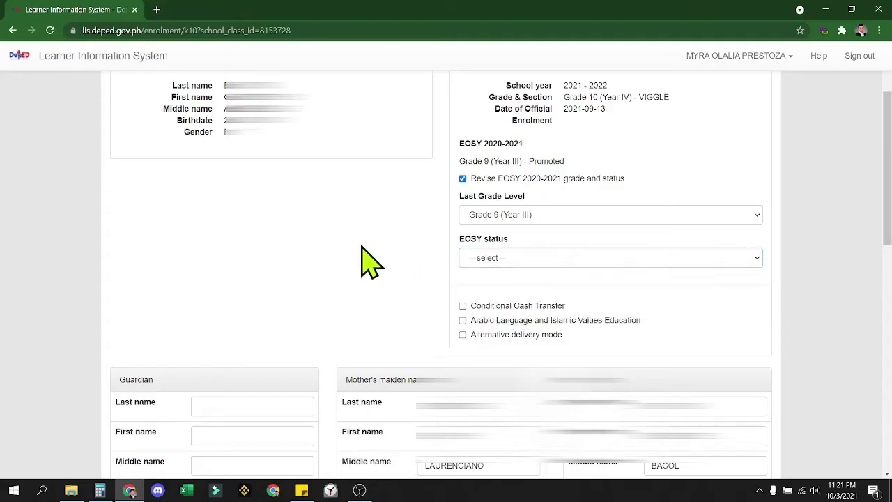
click(463, 179)
Review the guardian, parent, indigenous people, language, residence, special needs and delivery mode details in the learner's enrolment form
scroll(364, 319, down, 1)
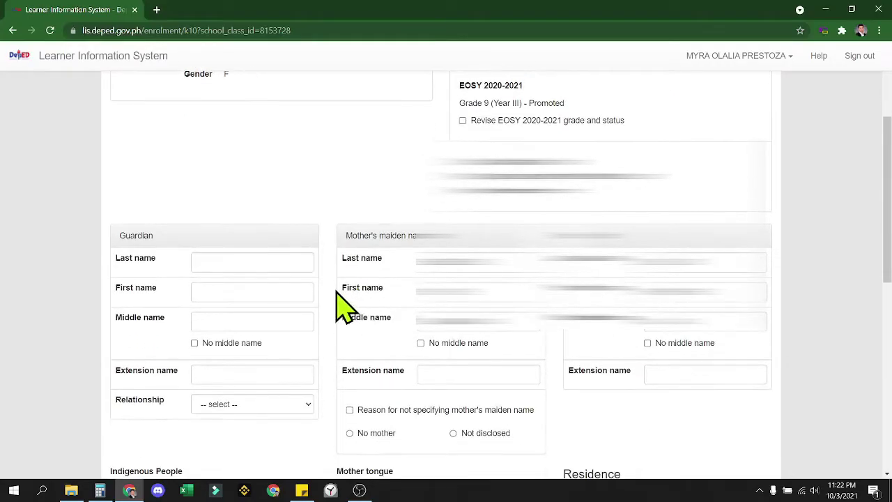
scroll(350, 300, down, 1)
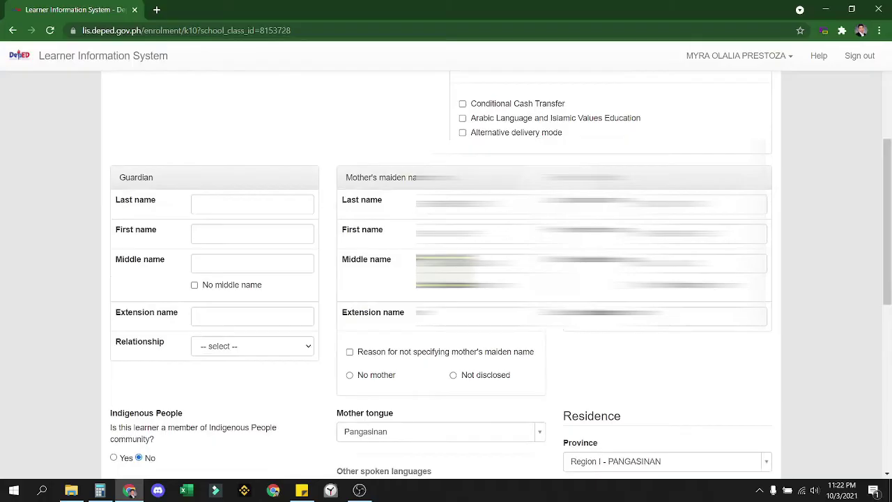
scroll(351, 300, down, 1)
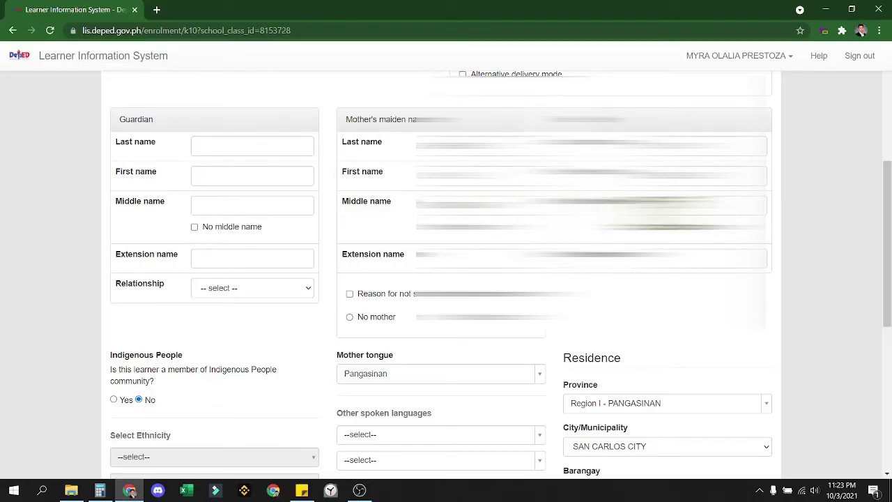
key(Down)
key(Down)
key(Down)
key(Down)
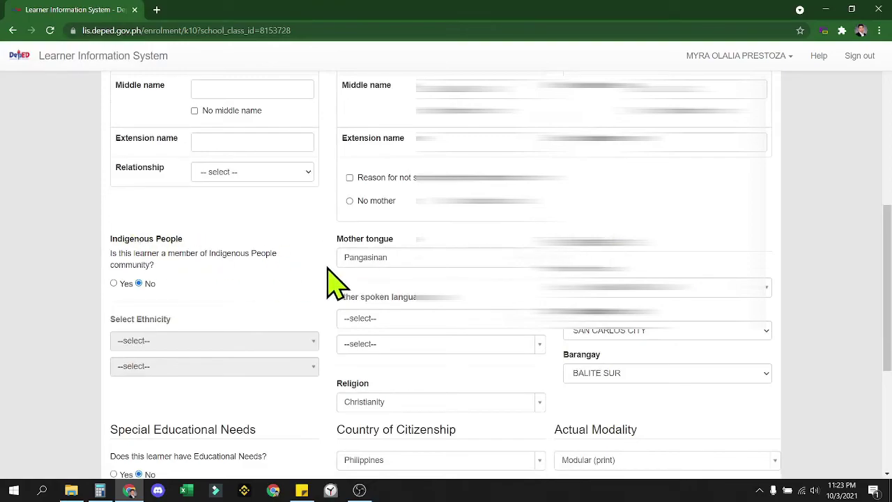
scroll(392, 295, down, 2)
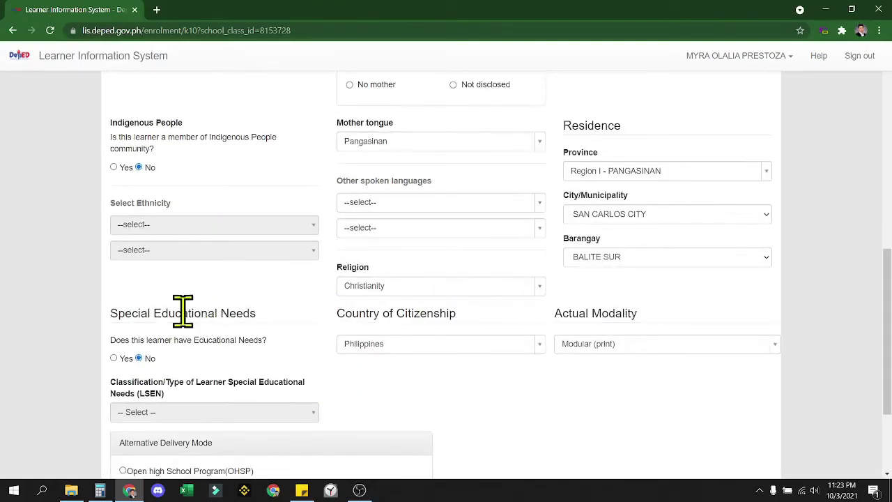
scroll(711, 373, down, 2)
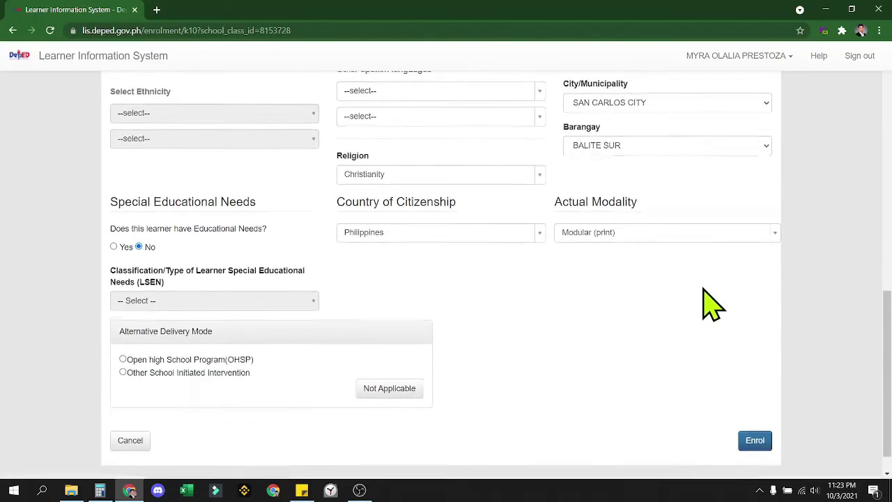
Check the Actual Modality options for the learner and choose Modular (print)
scroll(648, 292, up, 1)
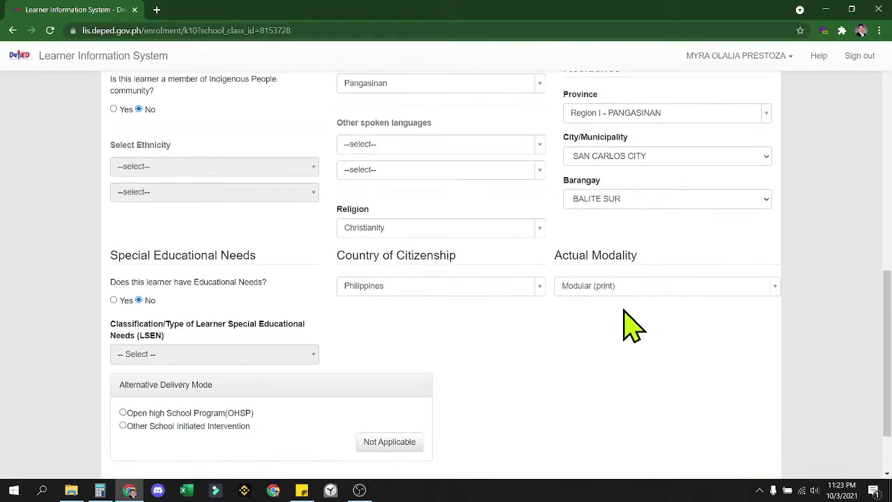
click(668, 292)
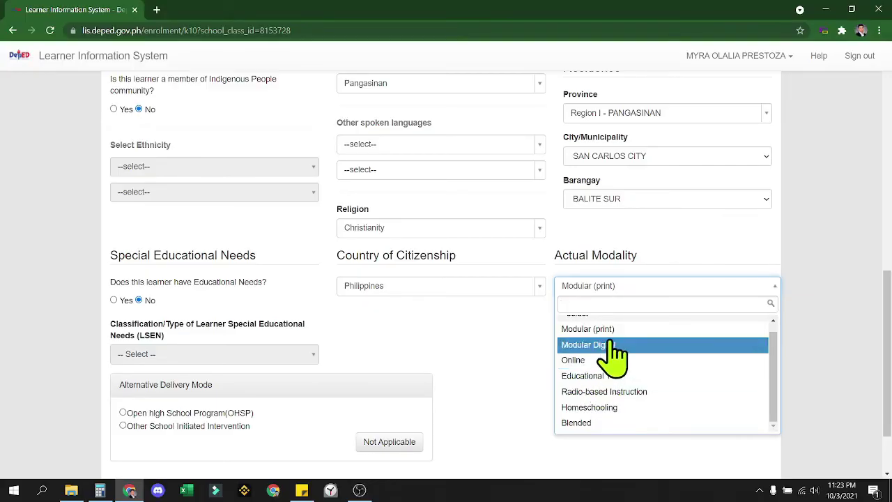
scroll(649, 340, up, 1)
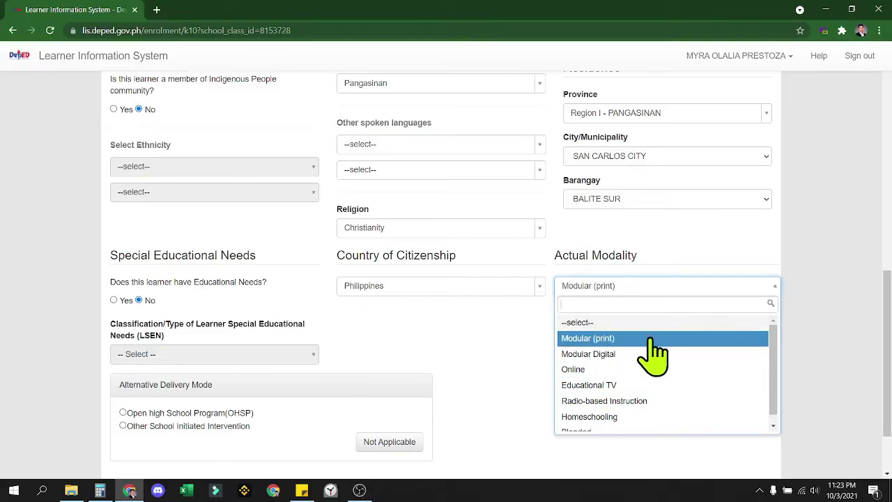
click(625, 339)
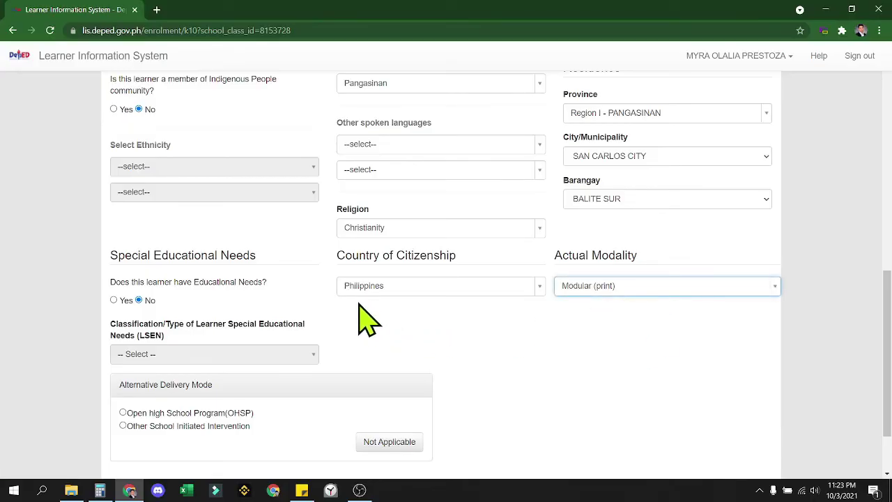
Mark the Alternative Delivery Mode as Not Applicable and submit the learner's enrolment after rechecking the form
scroll(369, 309, down, 2)
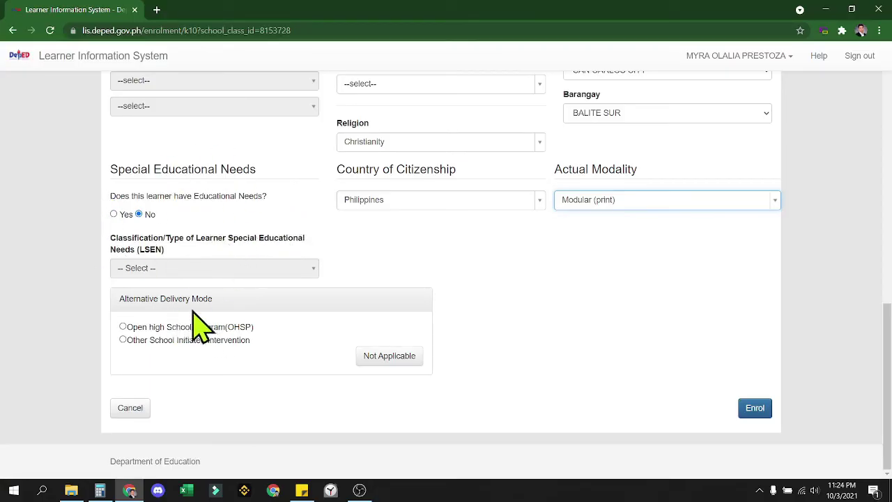
click(391, 363)
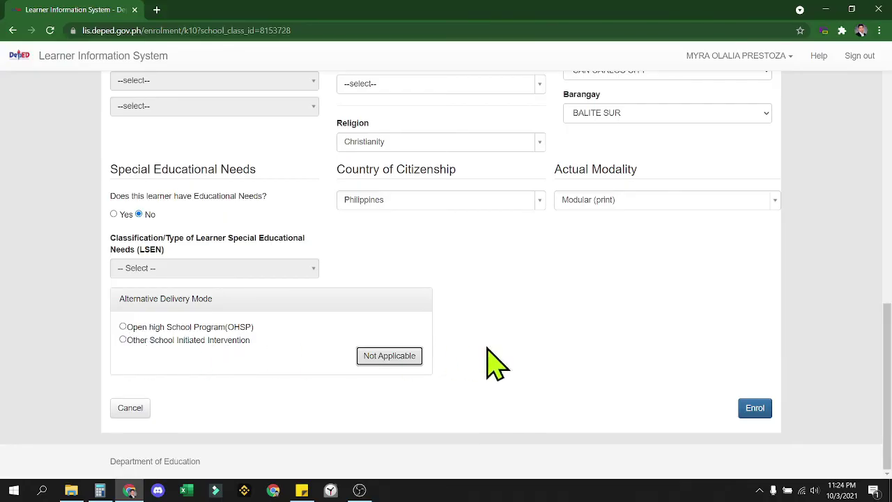
scroll(467, 359, up, 5)
scroll(488, 322, up, 4)
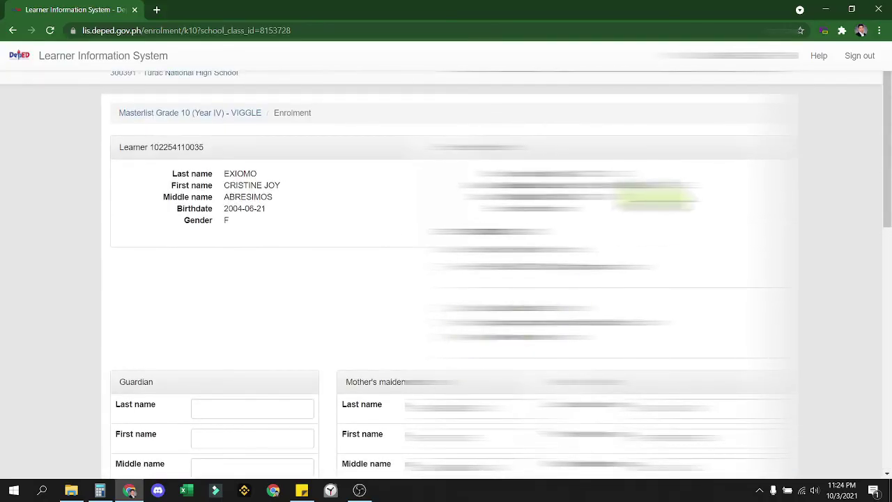
scroll(497, 214, down, 5)
scroll(497, 279, down, 4)
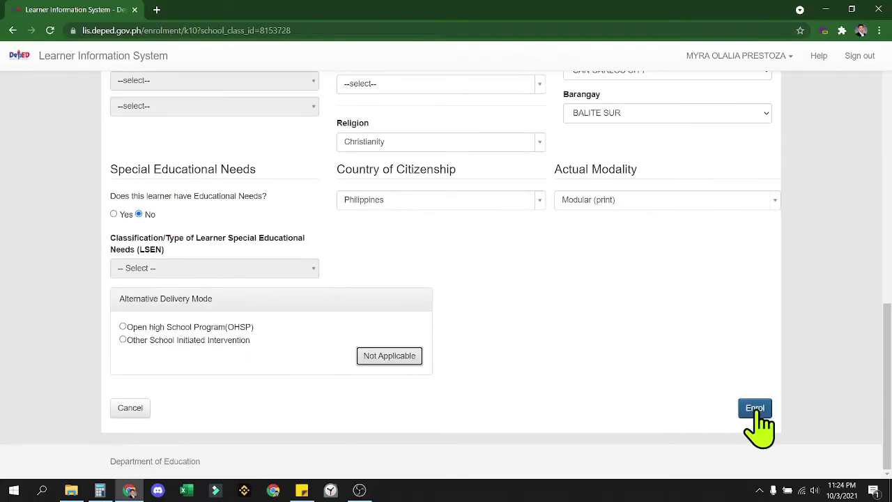
click(754, 409)
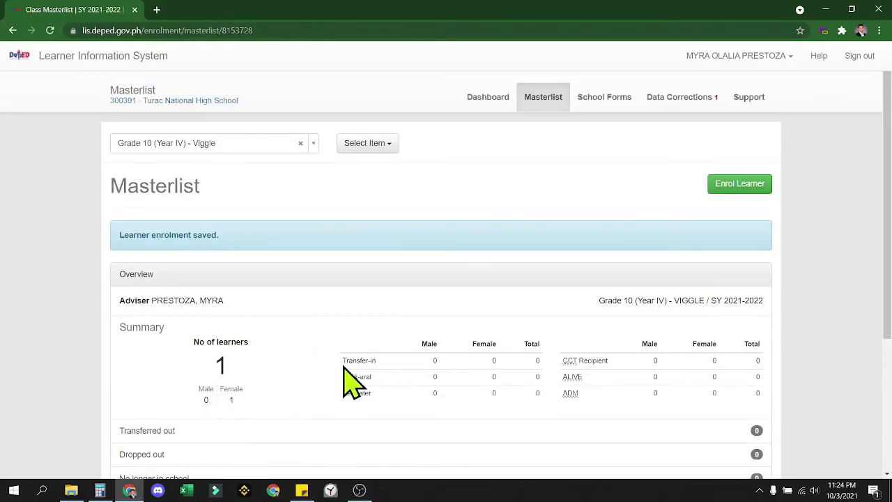
Review the overview summary and enrolment list in the Grade 10 (Year IV) - Viggle masterlist
scroll(269, 283, down, 2)
scroll(277, 299, down, 2)
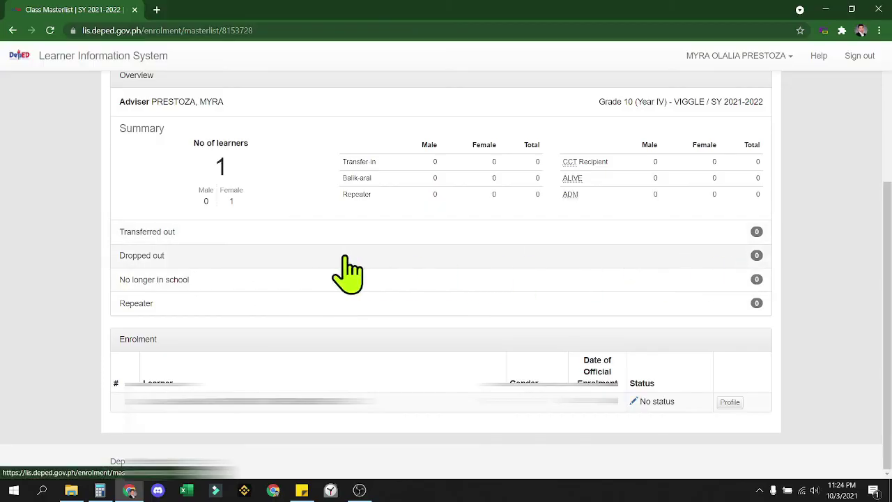
scroll(277, 247, up, 3)
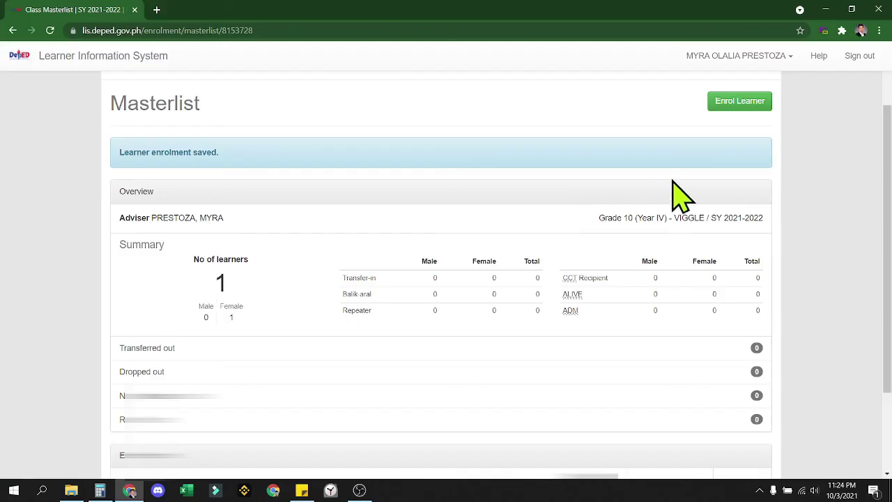
scroll(700, 204, down, 3)
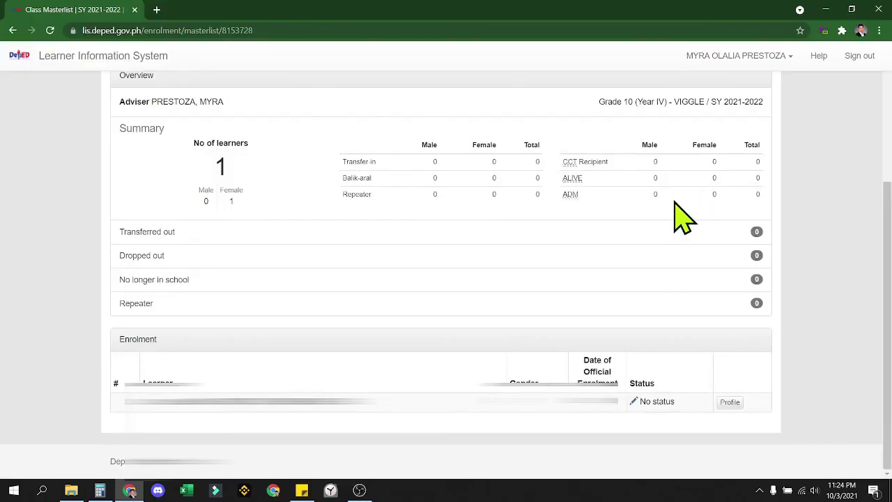
scroll(679, 209, up, 3)
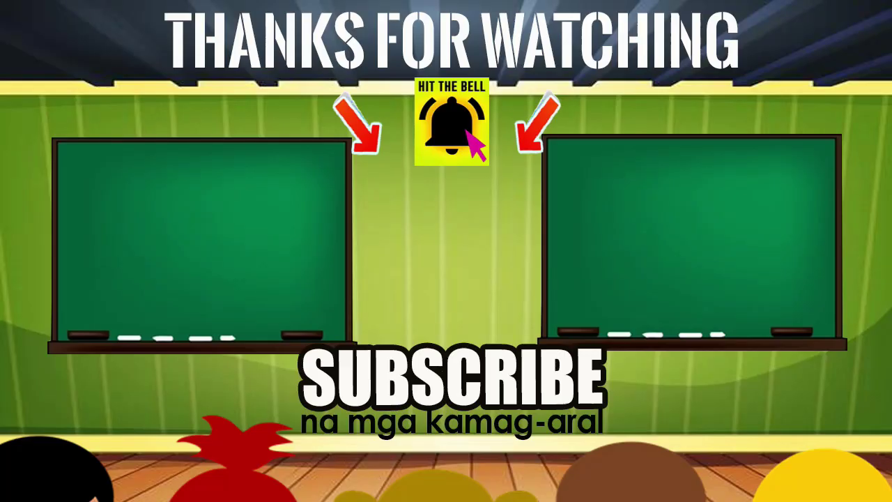